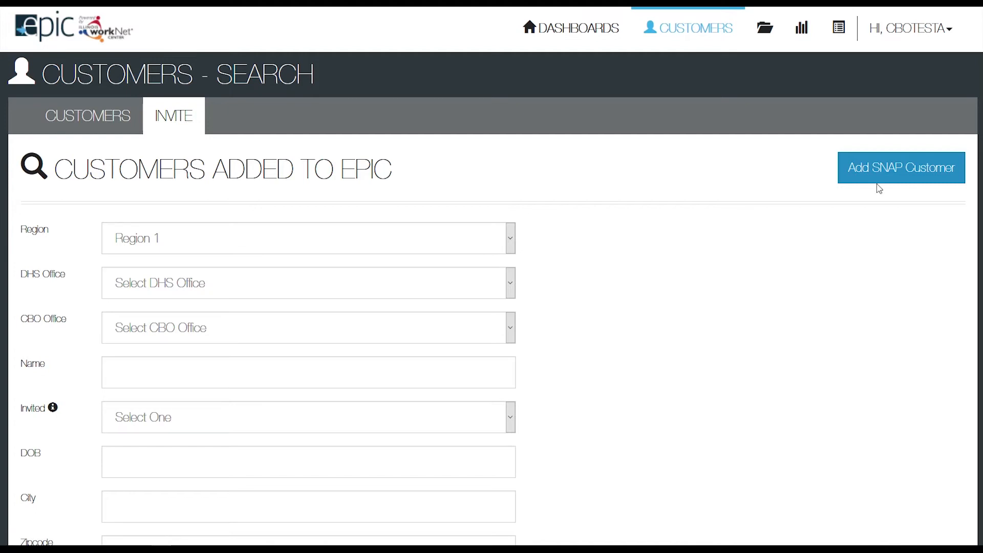
Open the Add SNAP Customer form, then the list of EPIC training programs and providers.
click(889, 172)
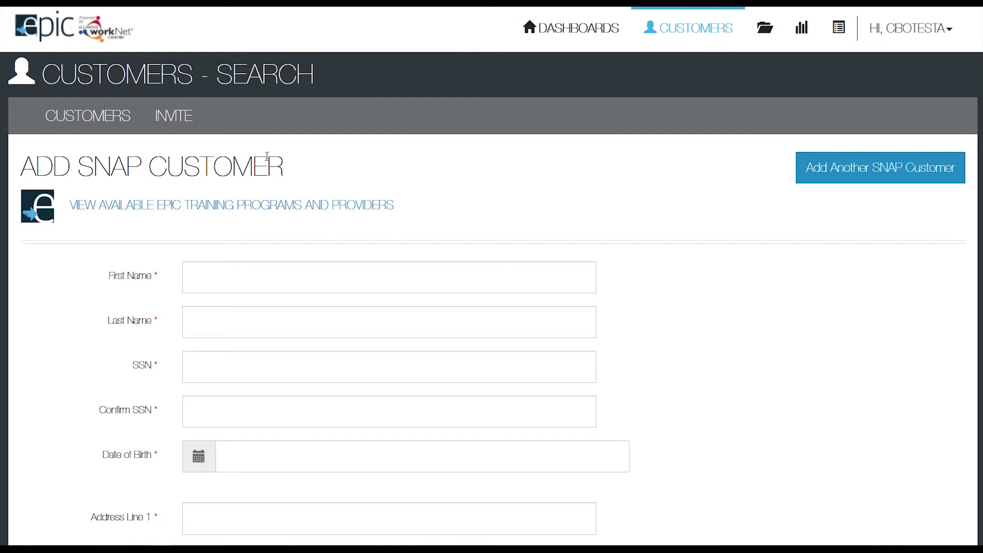
click(285, 205)
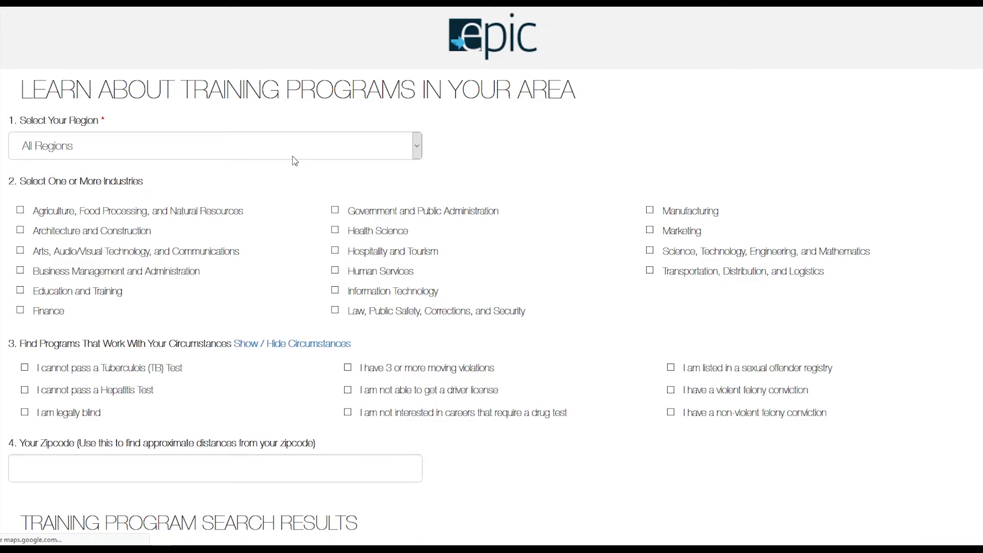
Filter training programs to Region 1 - Chicago with Business Management, Health Science and Hospitality industries.
click(294, 157)
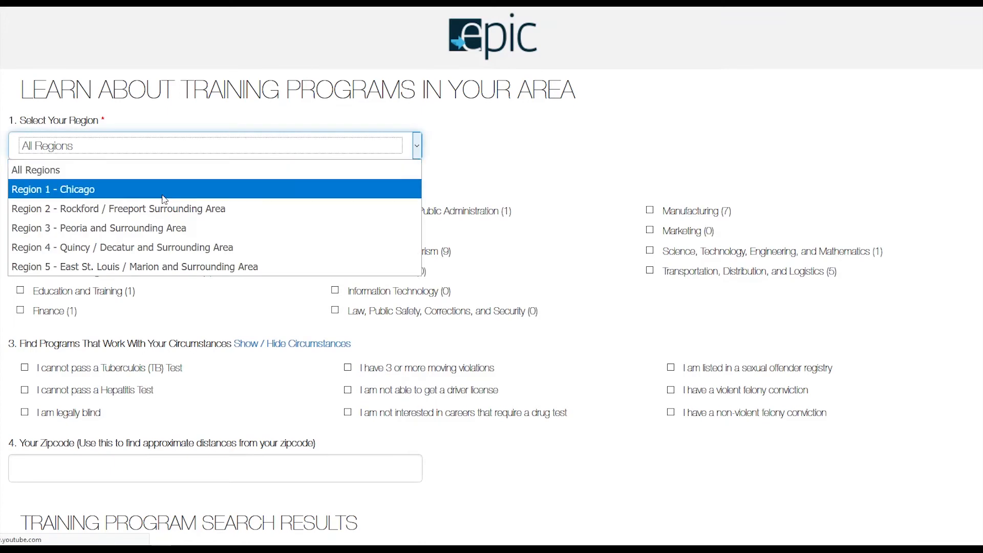
click(88, 191)
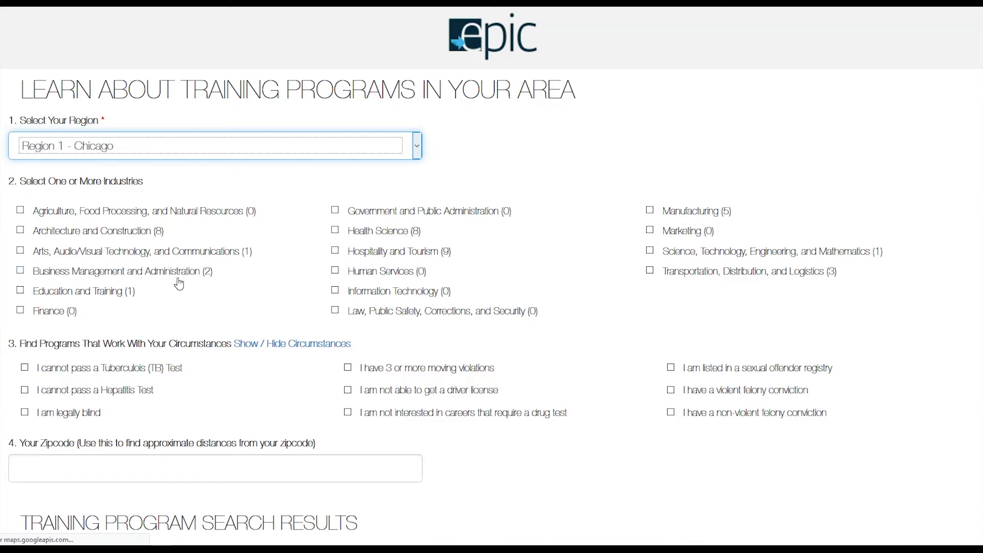
click(18, 274)
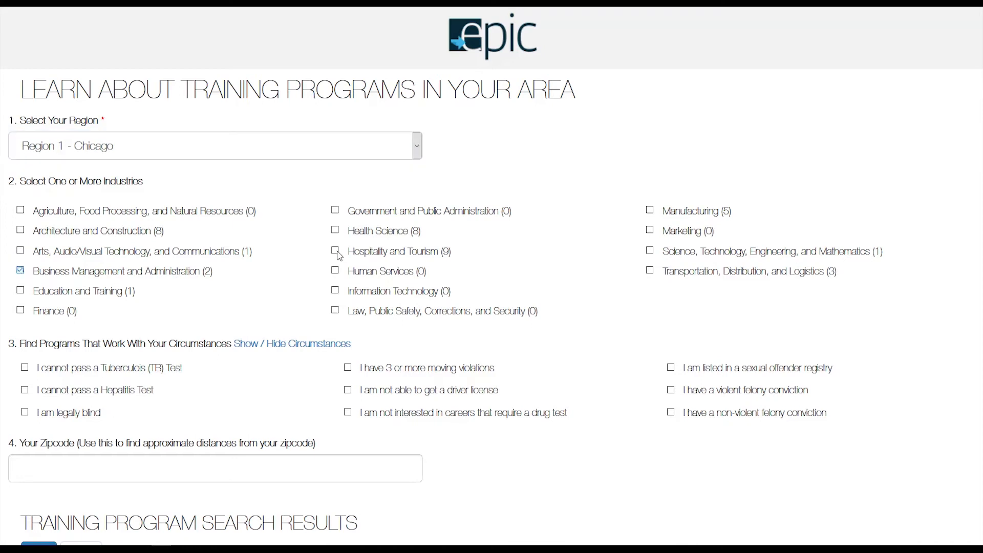
click(336, 272)
click(336, 231)
click(335, 251)
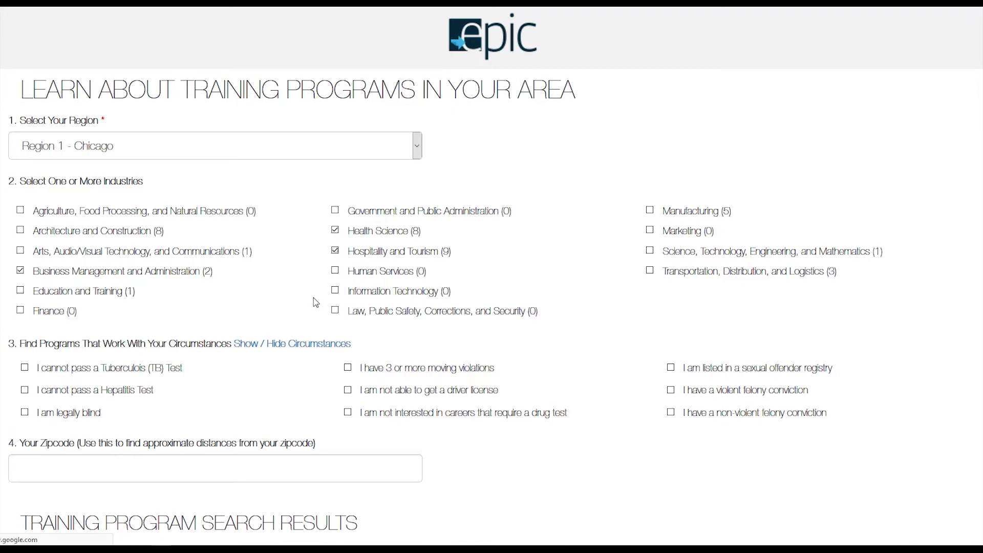
scroll(314, 307, down, 10)
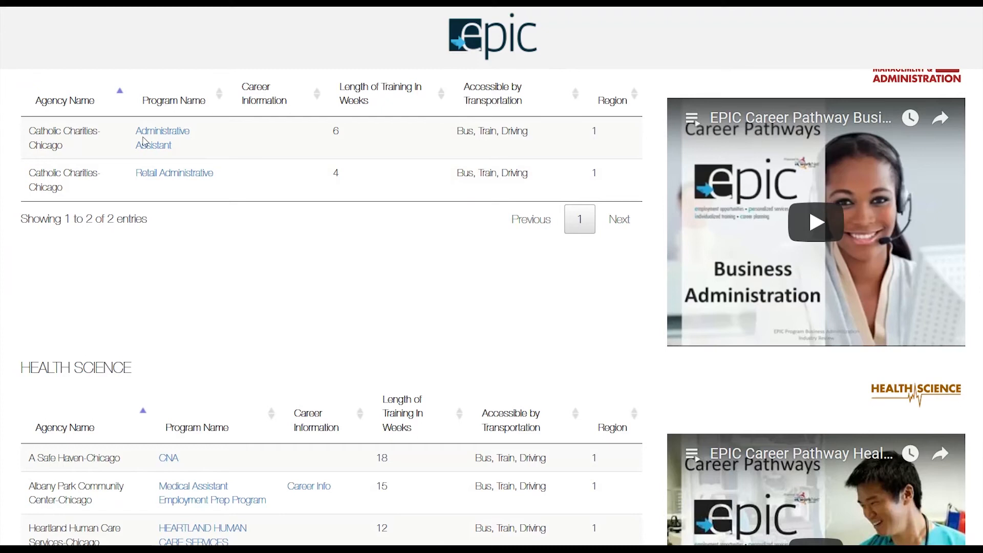
Read through the Medical Assistant Employment Prep Program details.
scroll(99, 297, down, 7)
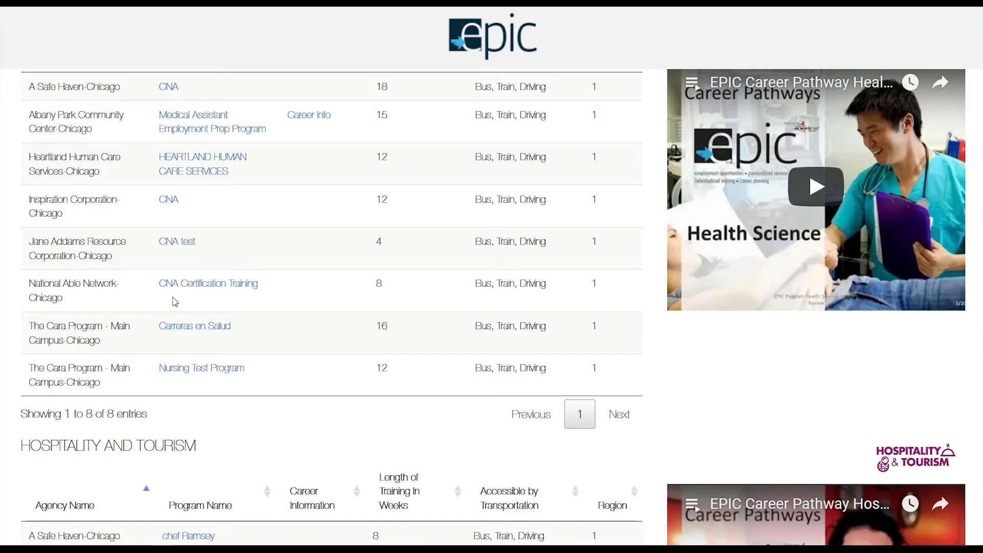
click(191, 119)
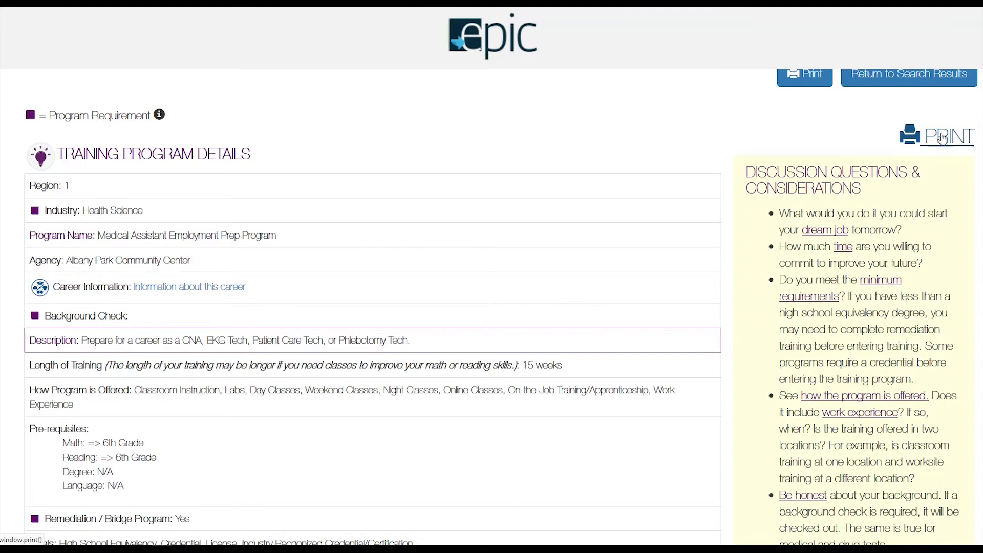
scroll(593, 307, down, 8)
scroll(593, 312, down, 1)
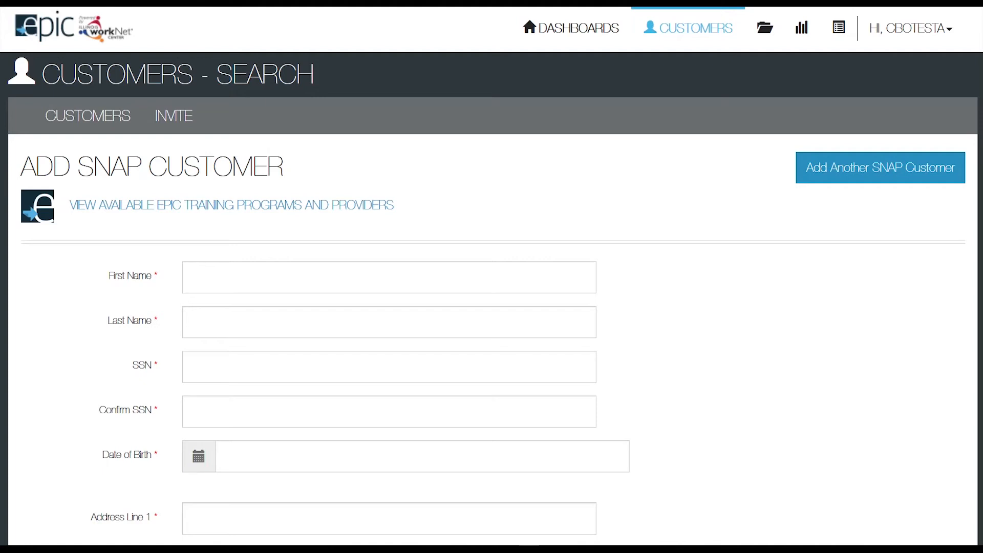
click(222, 277)
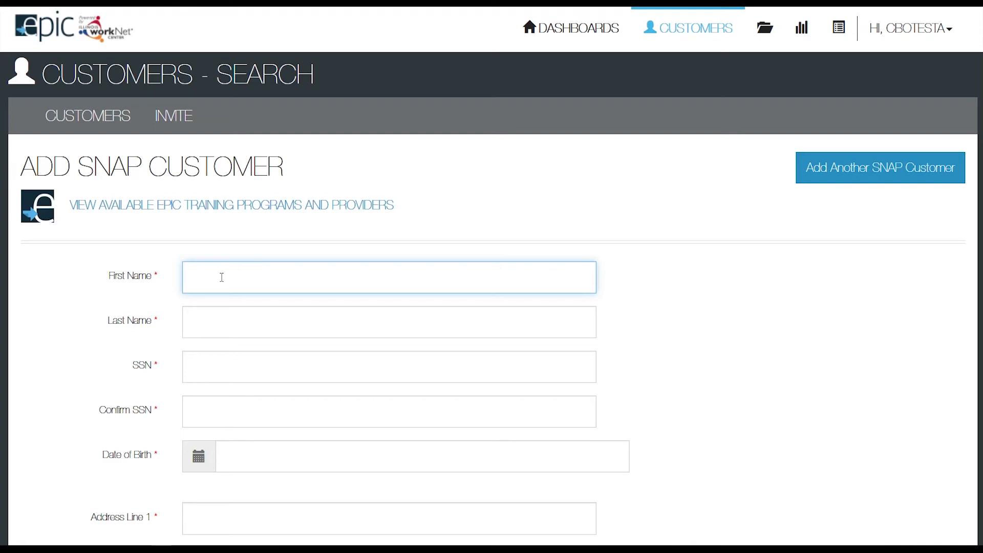
key(Tab)
key(Tab)
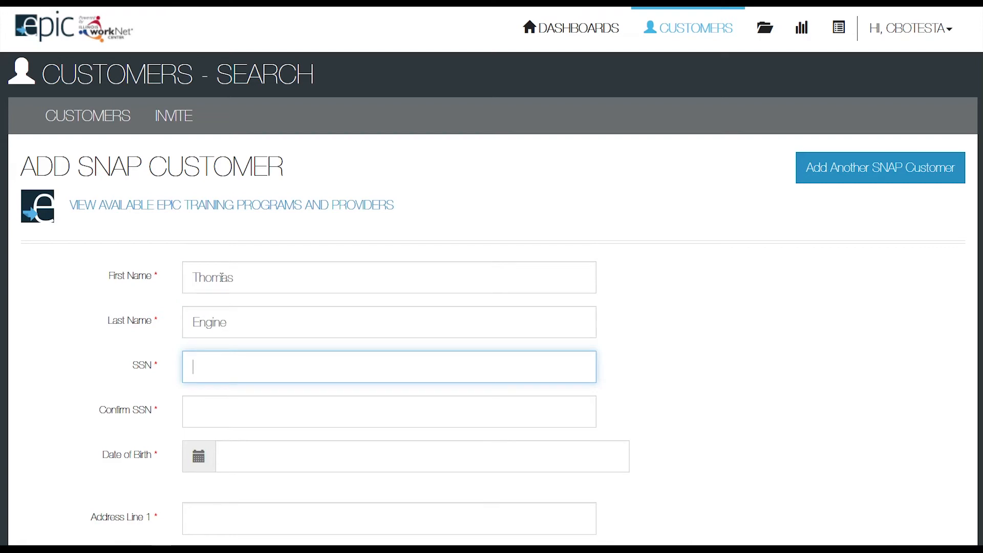
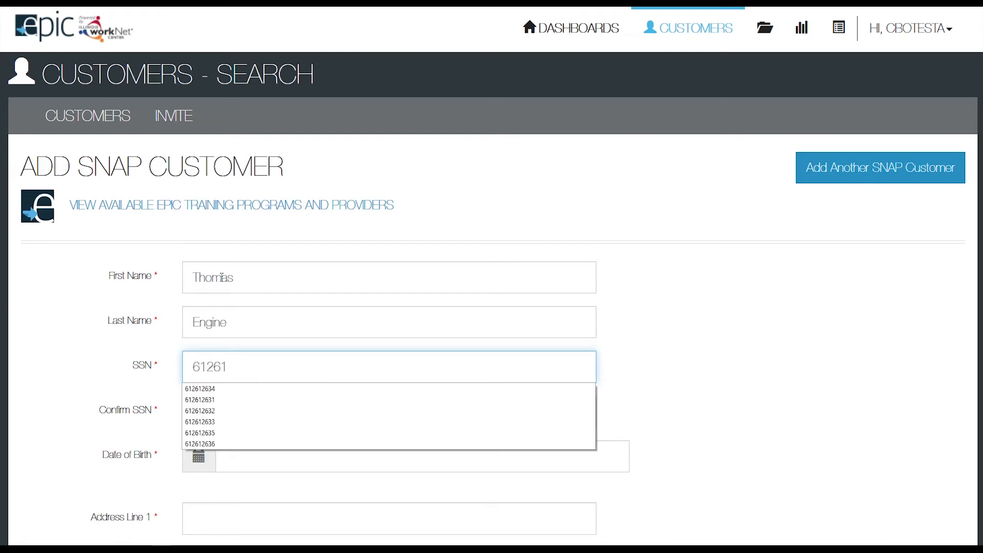
key(Tab)
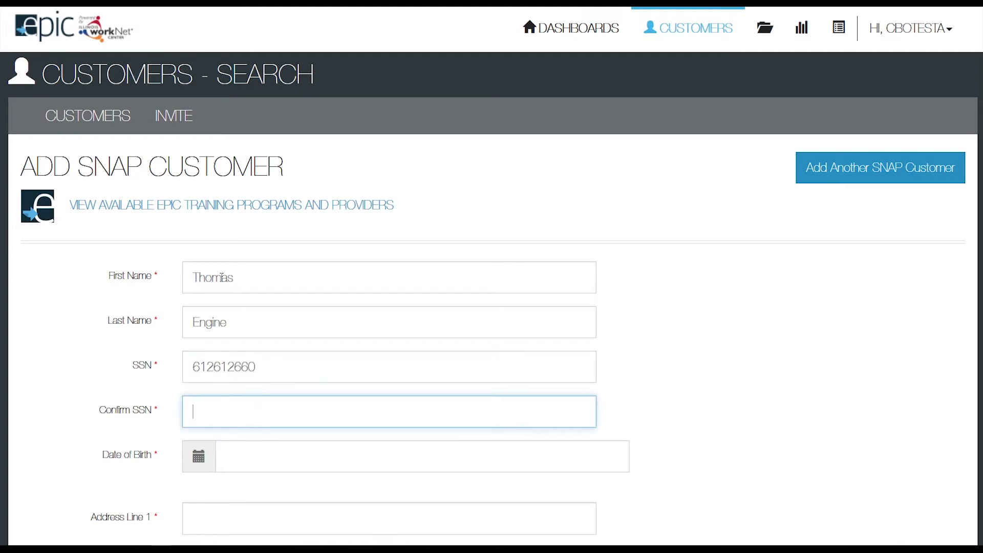
key(Tab)
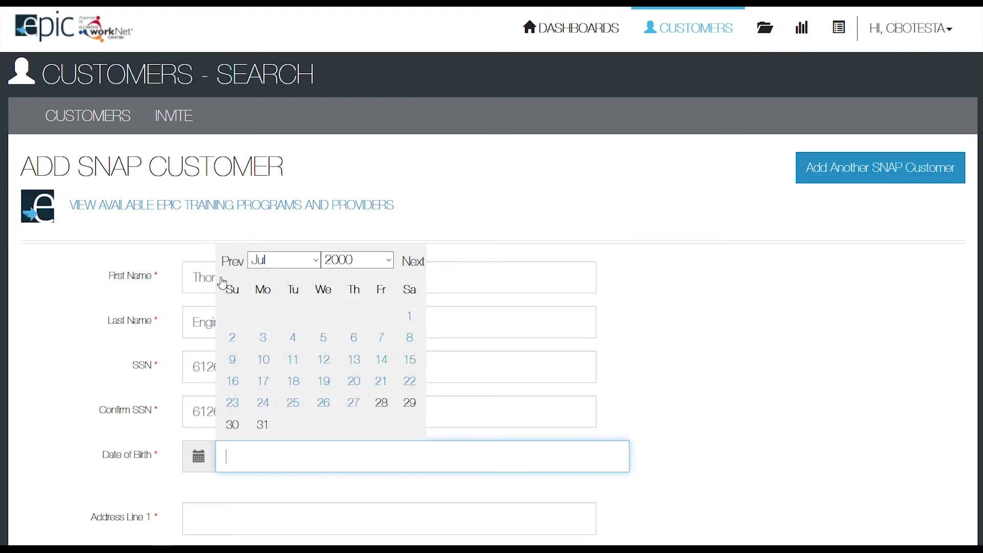
click(353, 405)
scroll(353, 408, down, 7)
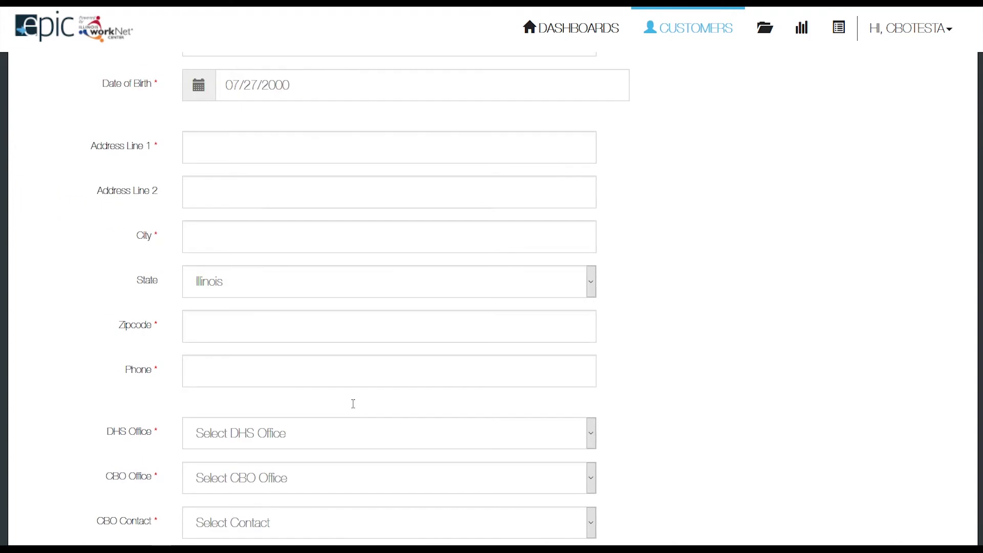
Enter the customer's two address lines, city, zipcode and phone number.
click(238, 143)
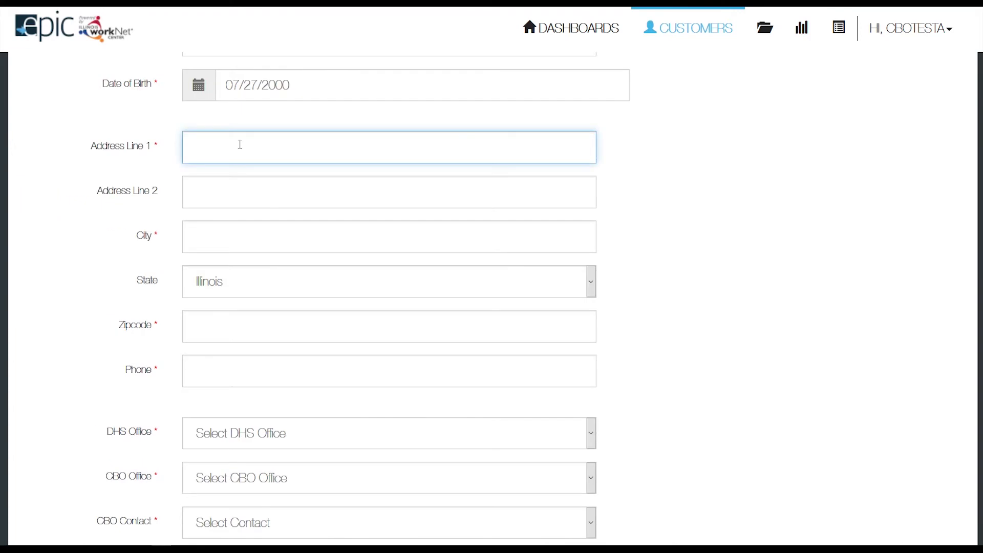
text(612 612)
key(Tab)
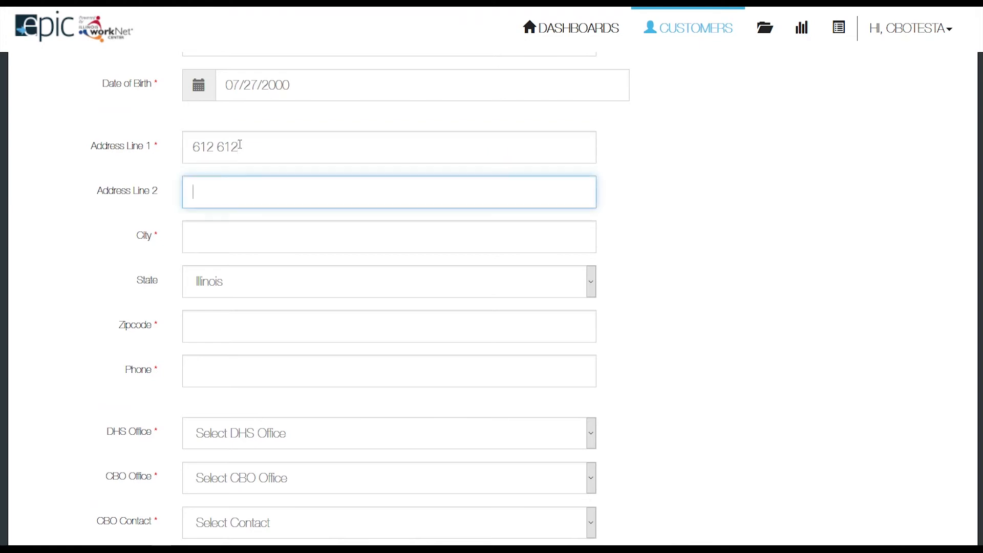
text(660)
key(Tab)
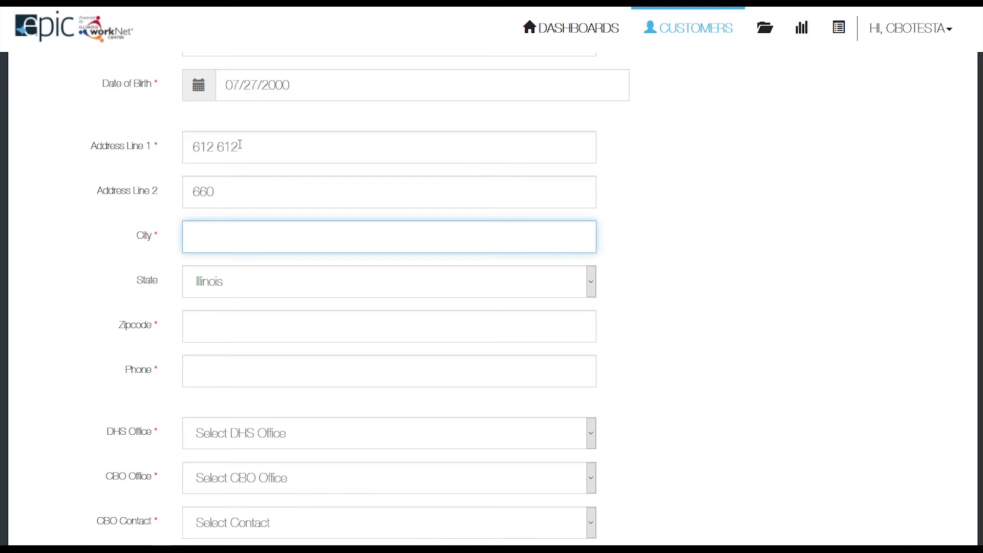
text(Chicago)
key(Tab)
key(Tab)
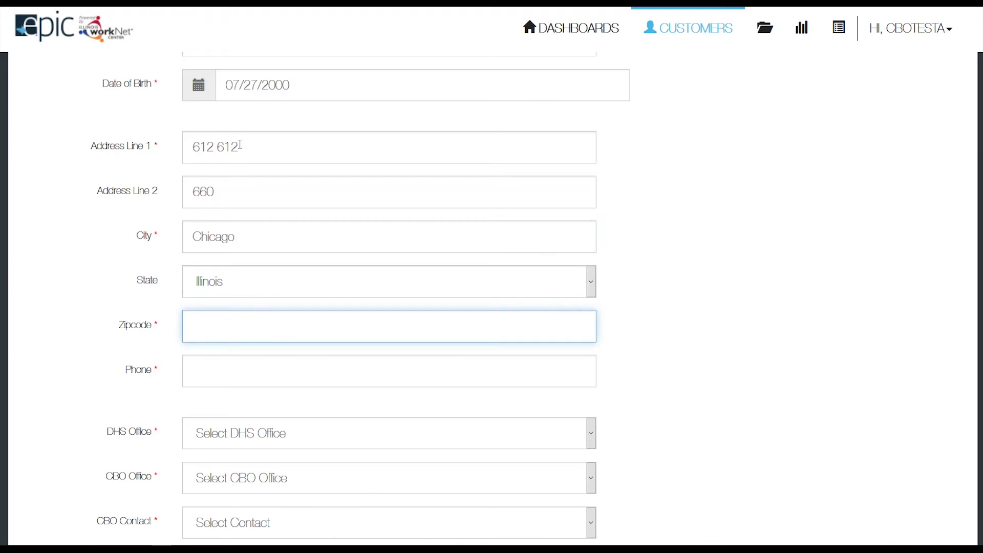
text(60636)
key(Tab)
text(6126126)
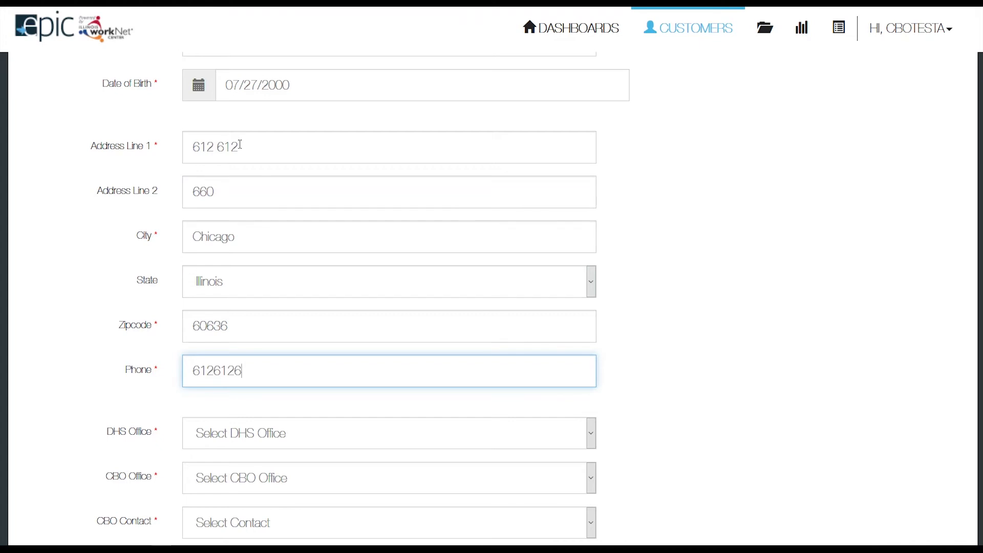
text(600)
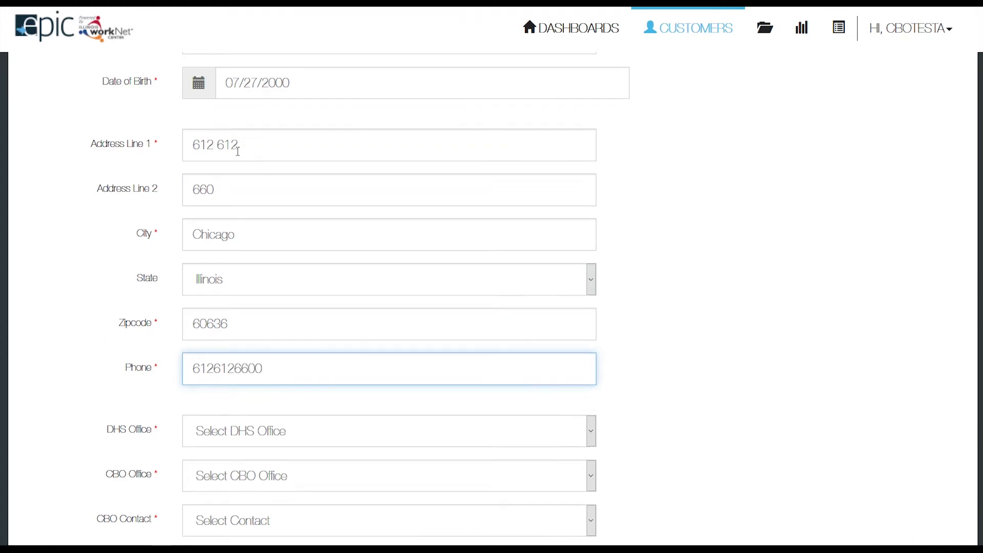
scroll(240, 145, down, 3)
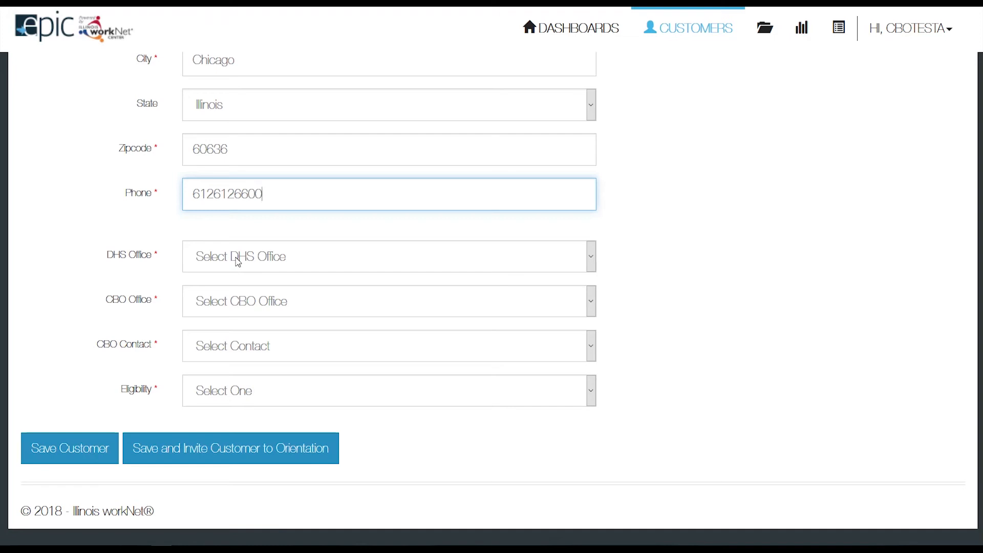
Assign the Mid South DHS office, A Safe Haven CBO office and a CBO contact.
click(238, 262)
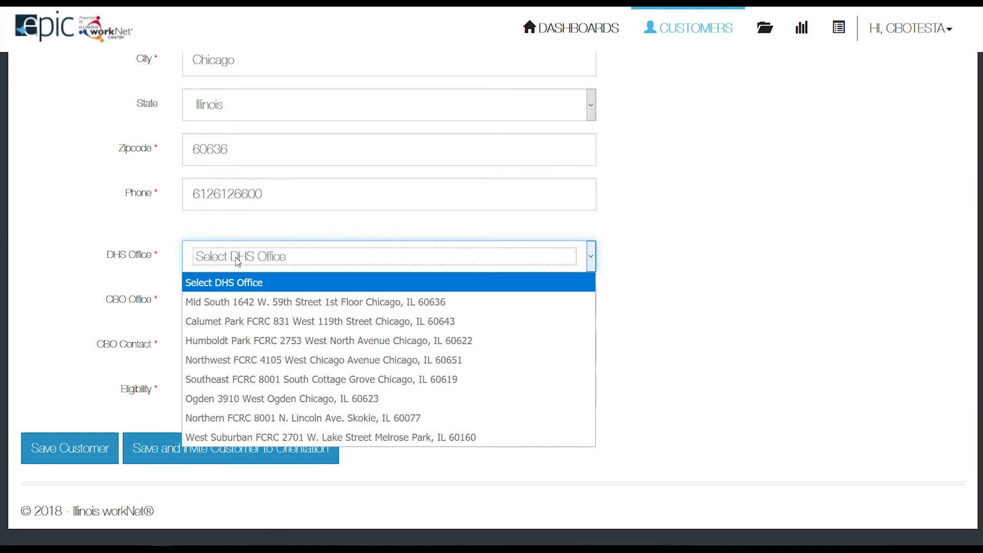
click(245, 306)
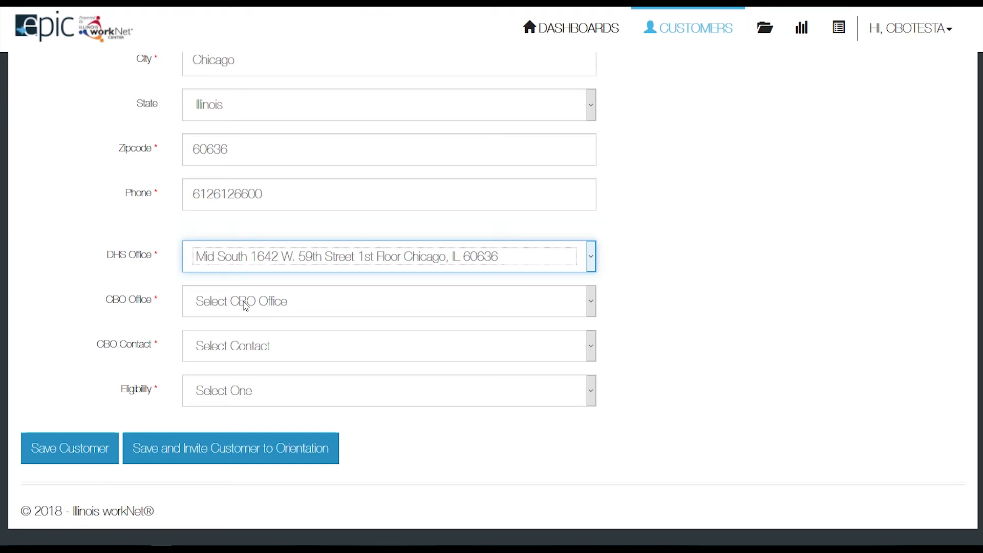
click(246, 306)
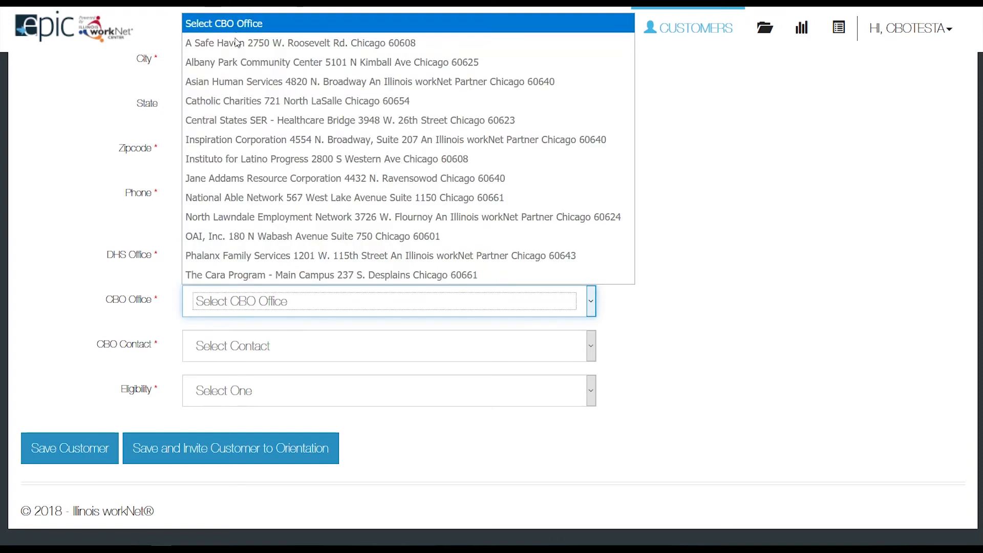
click(237, 42)
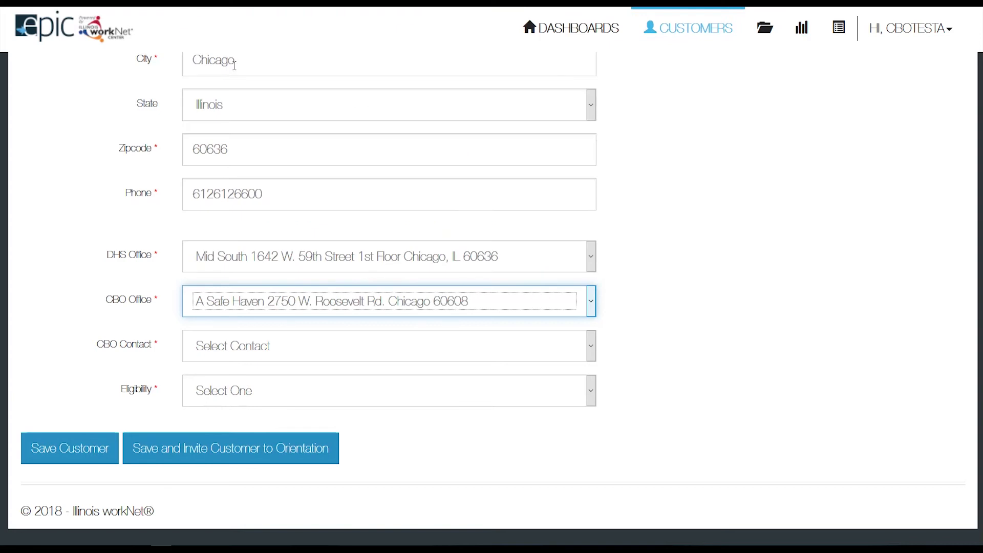
click(256, 347)
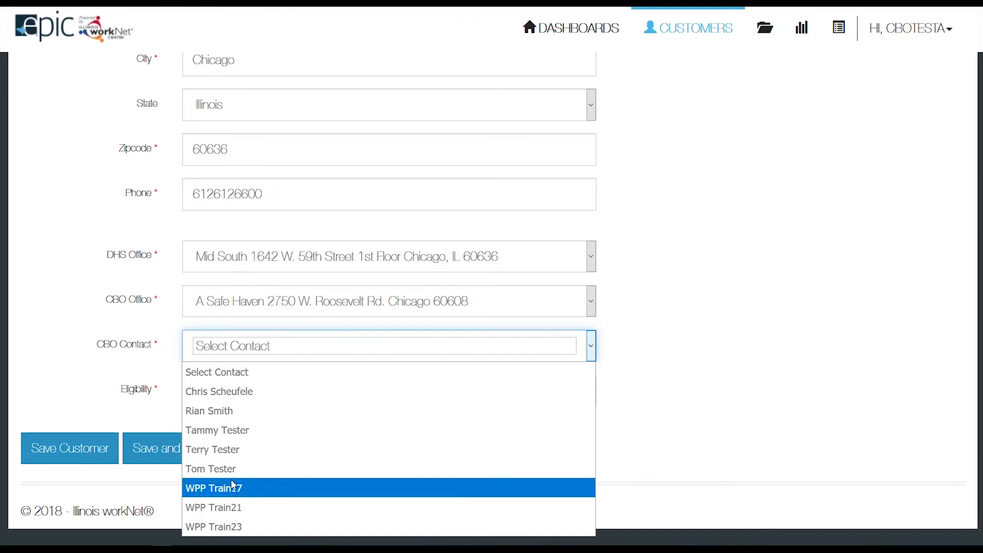
click(238, 434)
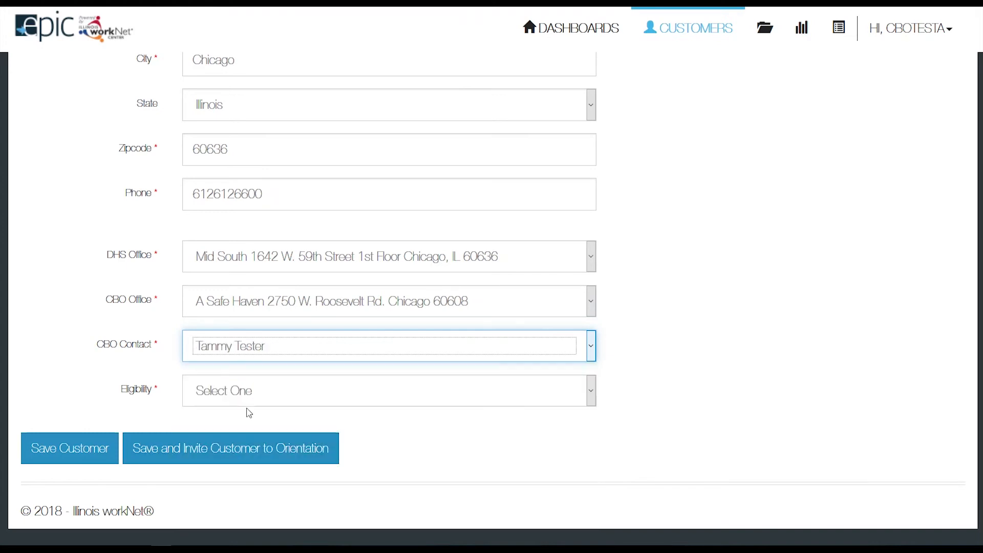
Request SNAP eligibility verification and save the customer with an orientation invite.
click(251, 399)
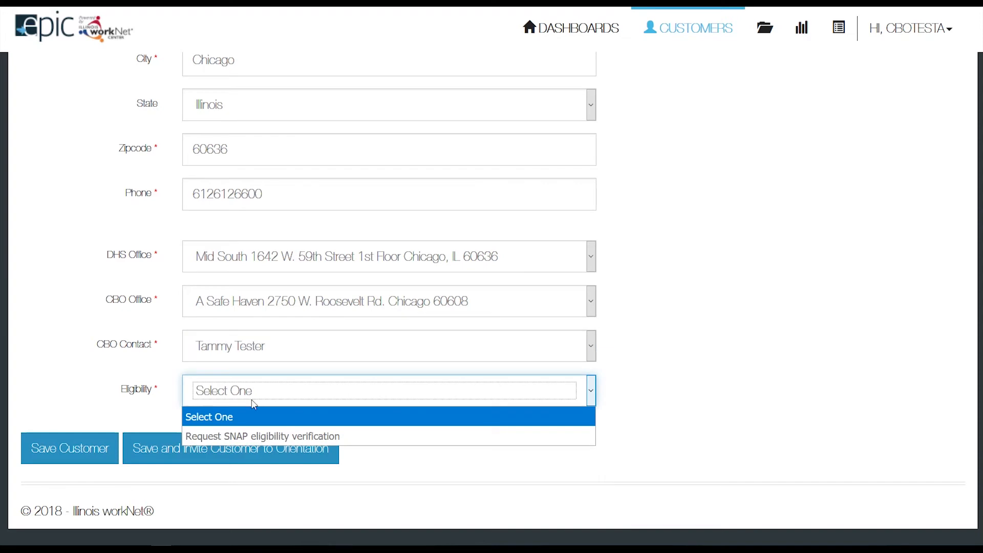
click(266, 435)
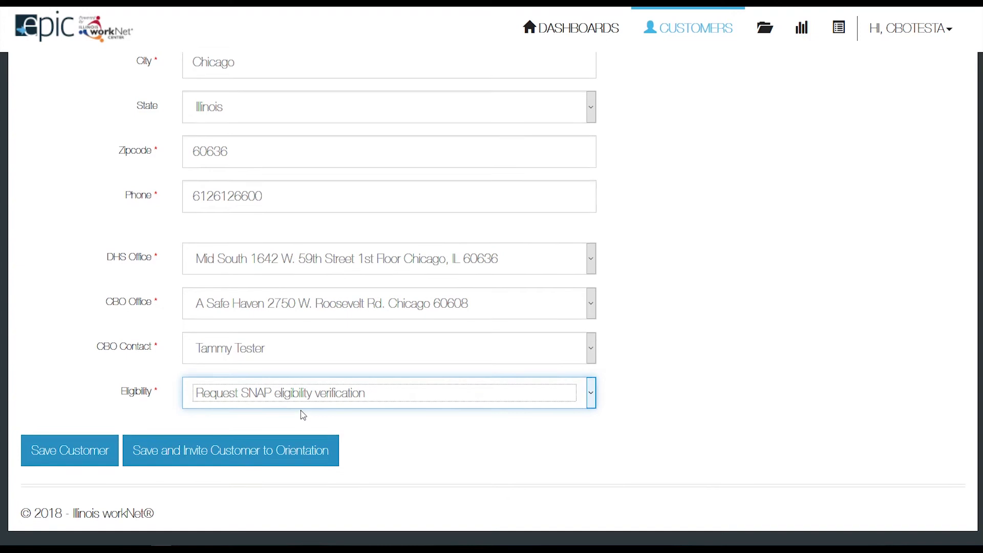
scroll(301, 411, up, 3)
scroll(301, 411, down, 3)
scroll(301, 411, down, 1)
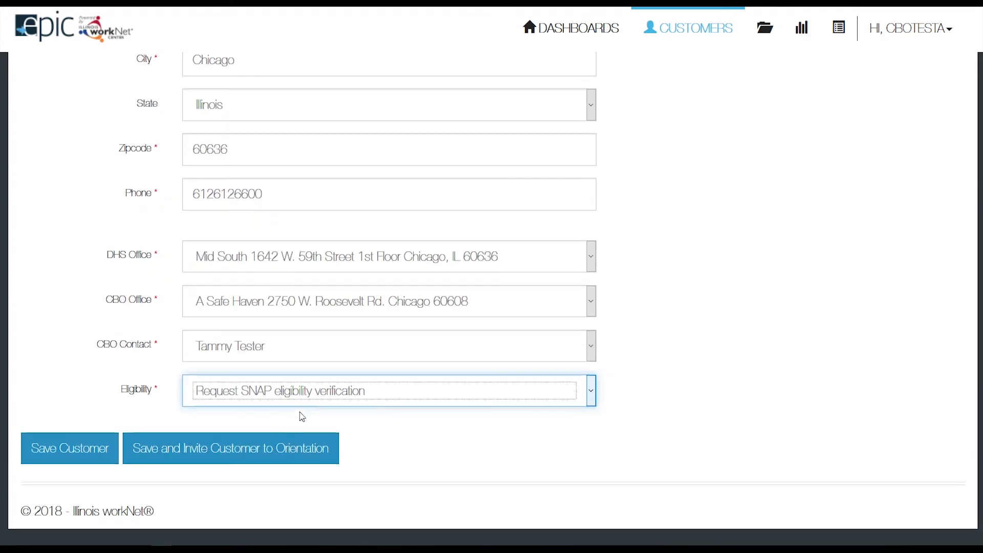
click(236, 452)
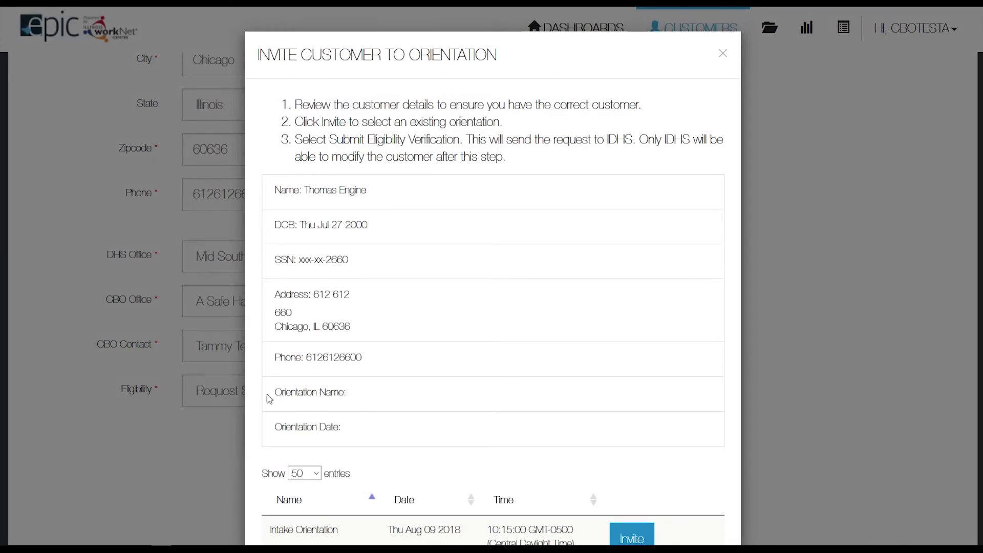
Scroll through the seven orientation sessions running Aug 09 to Aug 30 2018.
scroll(295, 348, down, 1)
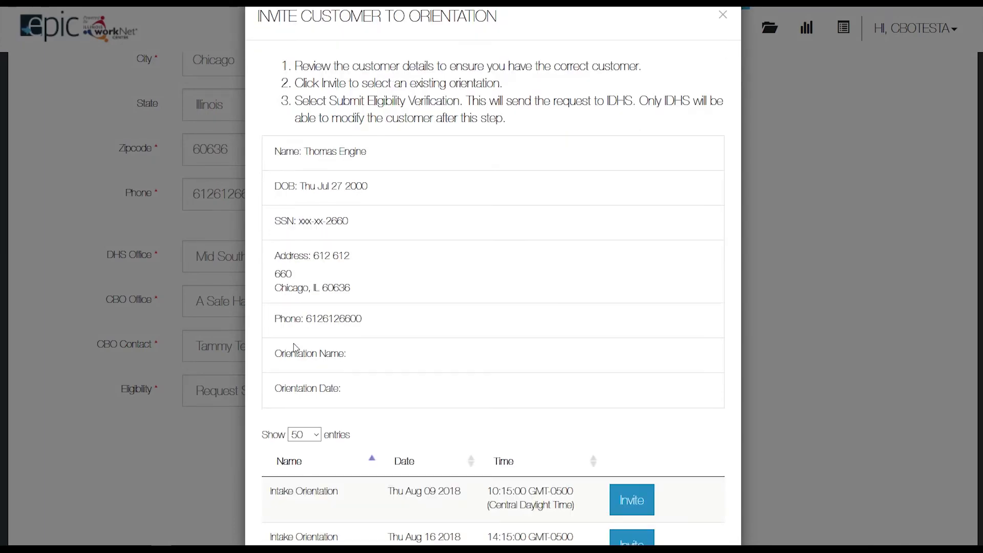
scroll(295, 348, down, 1)
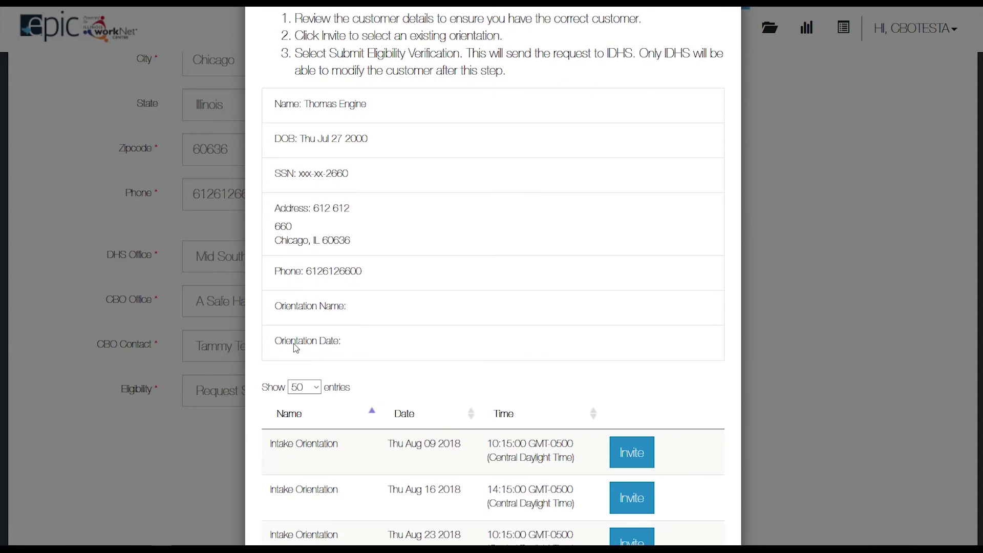
scroll(296, 348, down, 2)
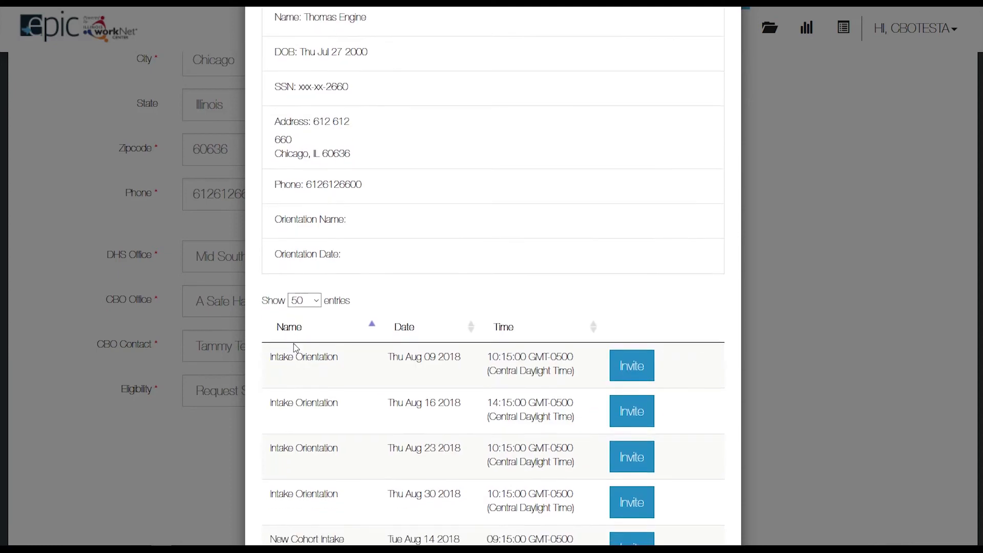
scroll(295, 348, down, 1)
scroll(295, 348, down, 4)
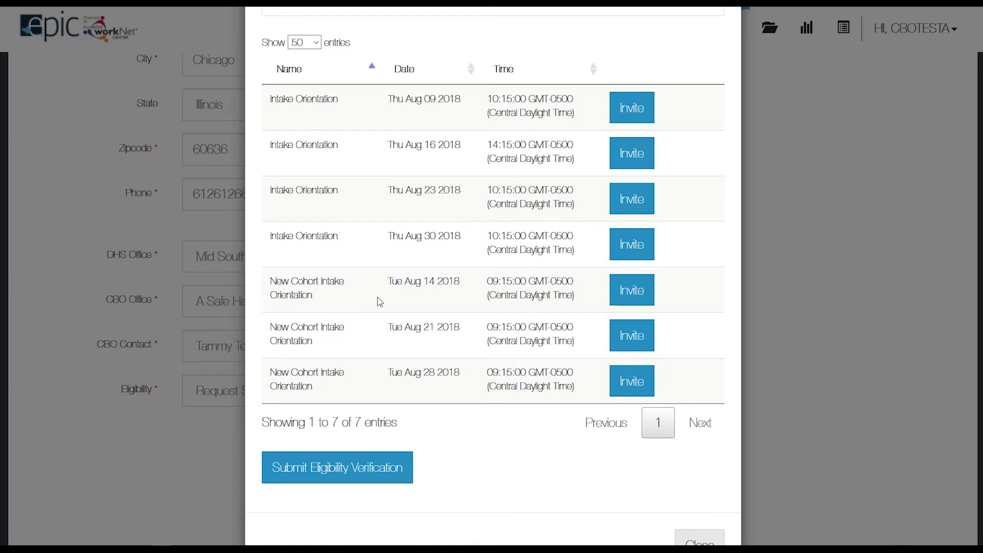
Invite the customer to the Aug 14 2018 09:15 New Cohort Intake Orientation and submit verification to IDHS.
click(634, 289)
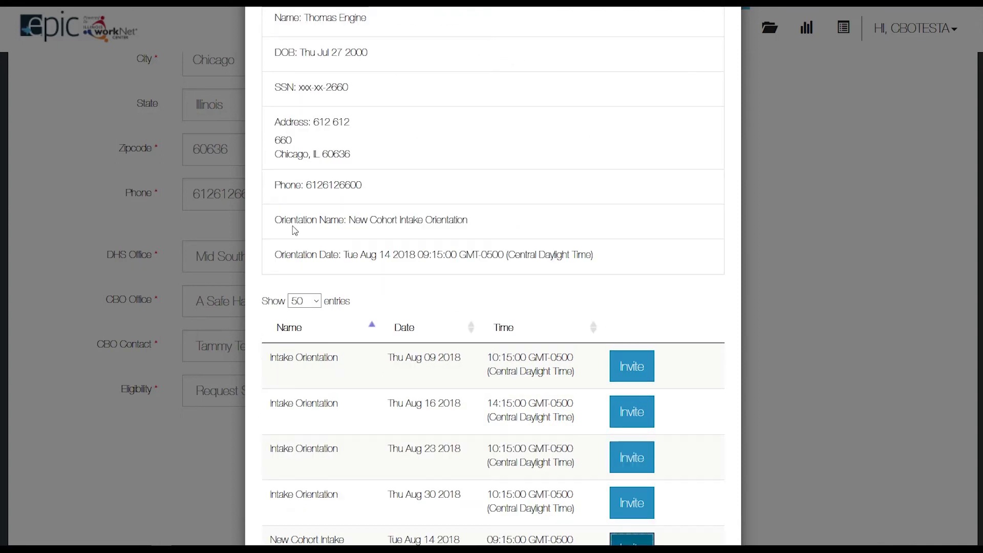
click(275, 221)
drag(275, 221, 603, 264)
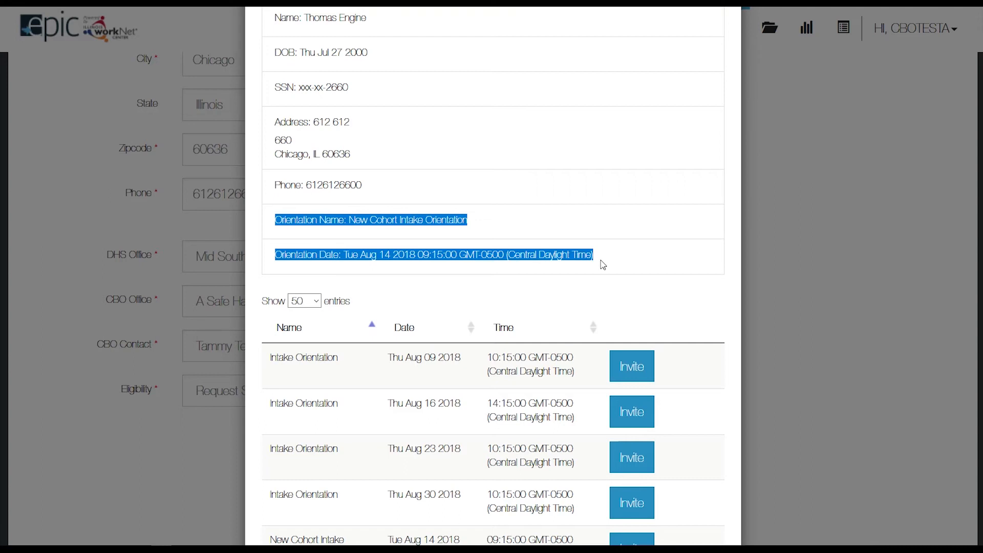
click(607, 290)
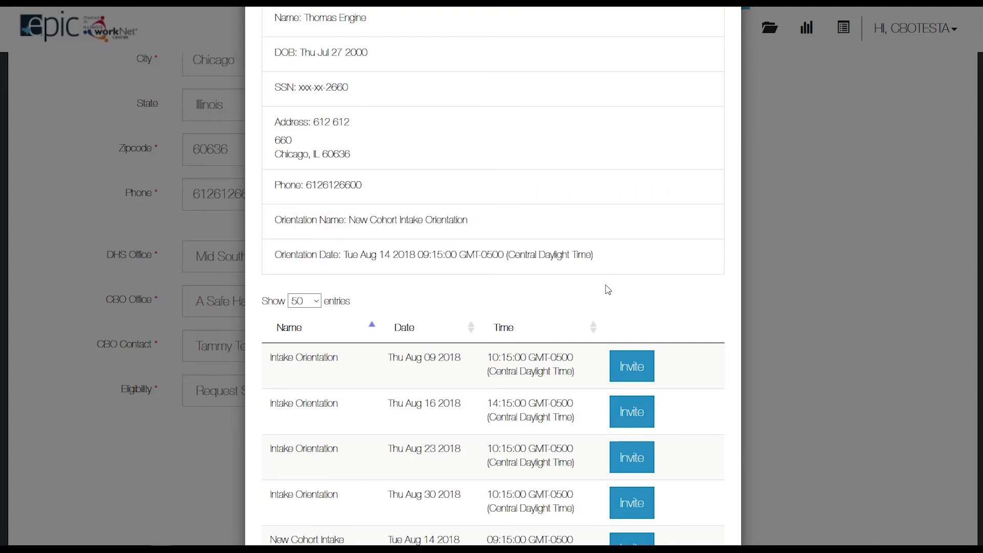
scroll(608, 289, down, 6)
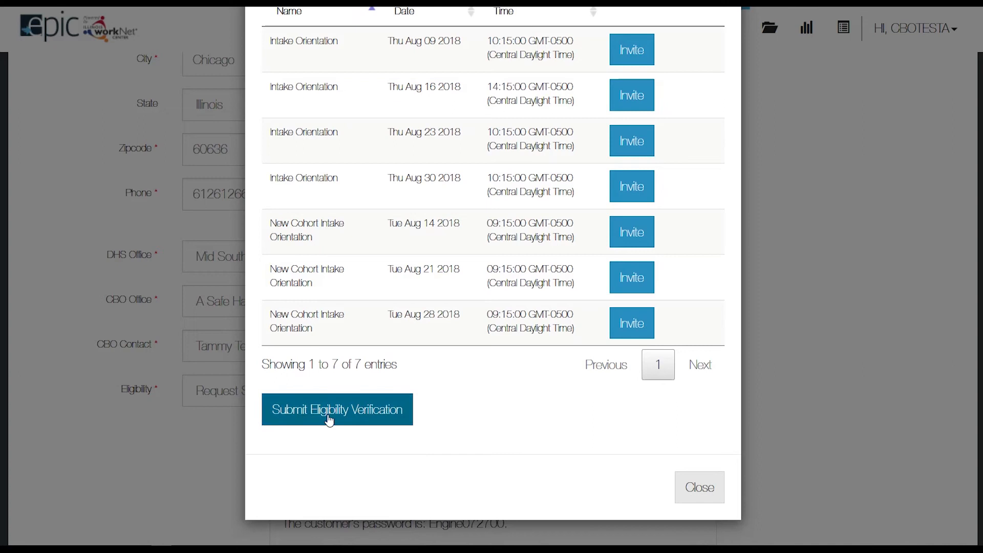
click(330, 420)
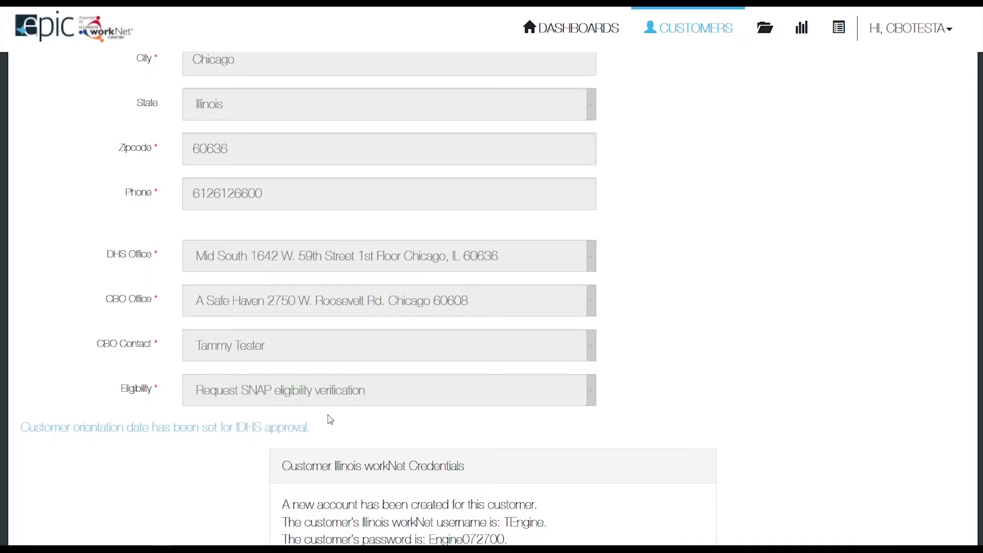
Review the orientation-date confirmation message, then return to the top of the page.
scroll(331, 418, down, 3)
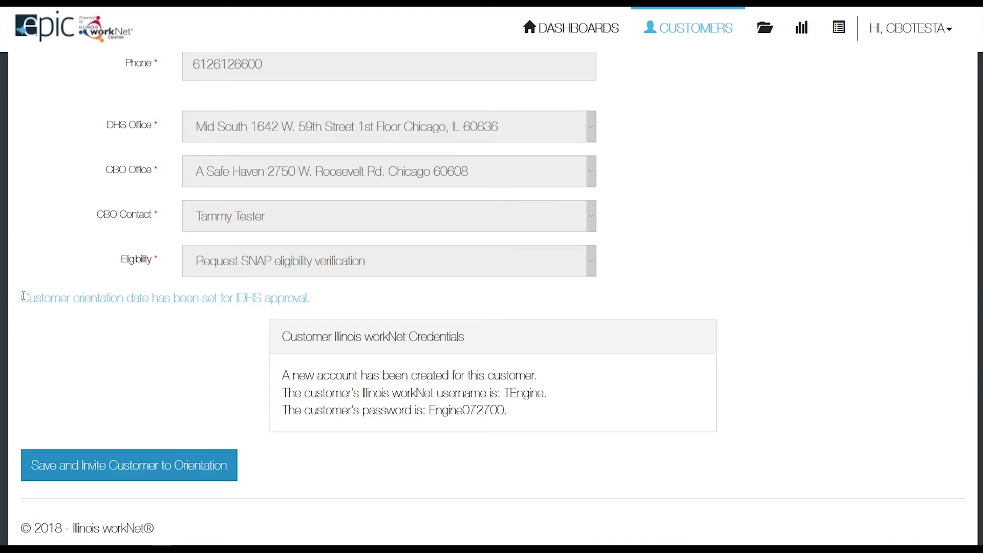
drag(22, 296, 317, 296)
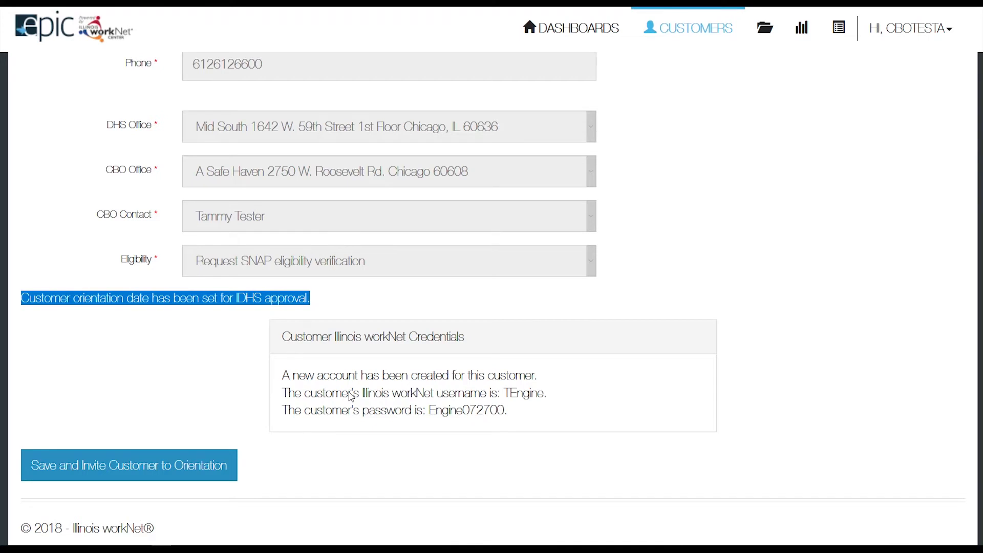
scroll(421, 459, up, 10)
scroll(421, 459, up, 2)
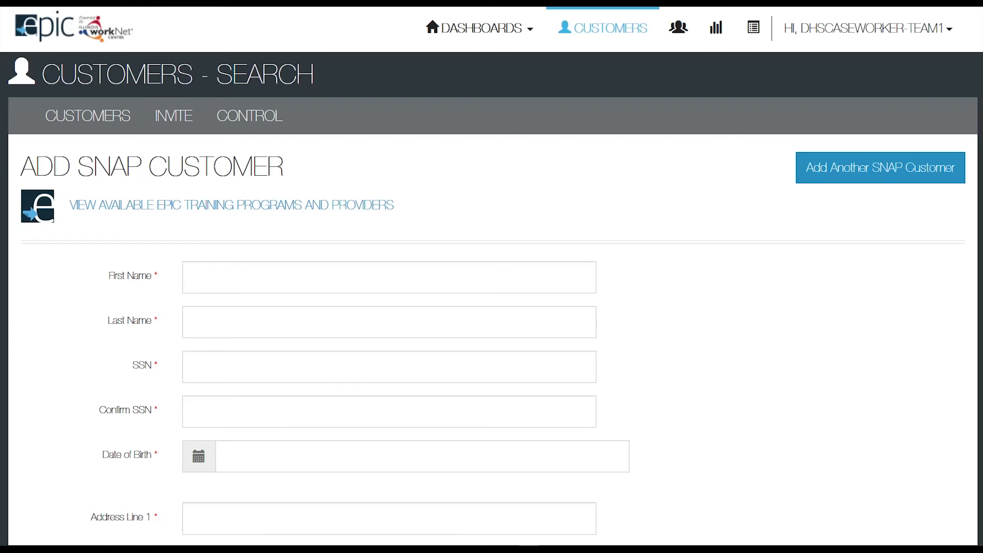
click(843, 170)
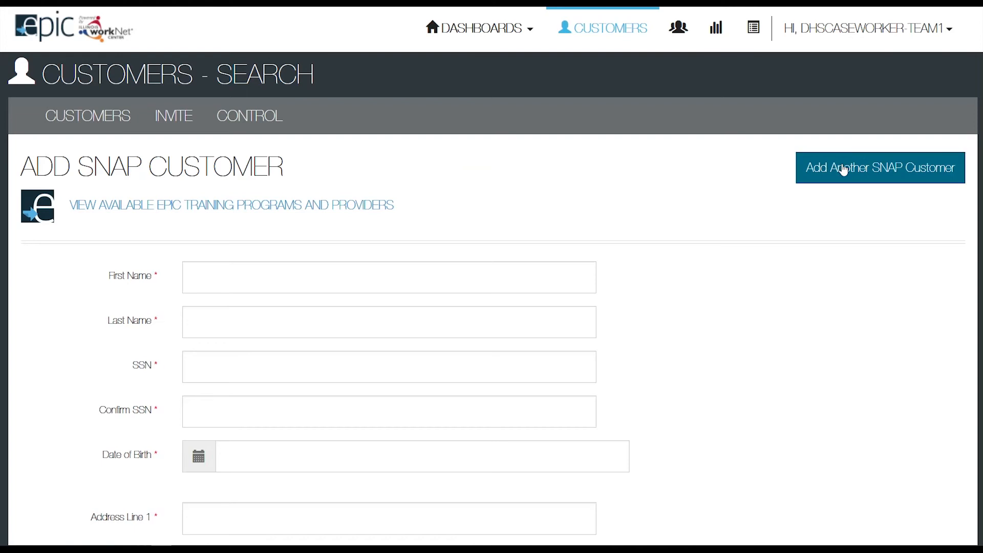
click(231, 285)
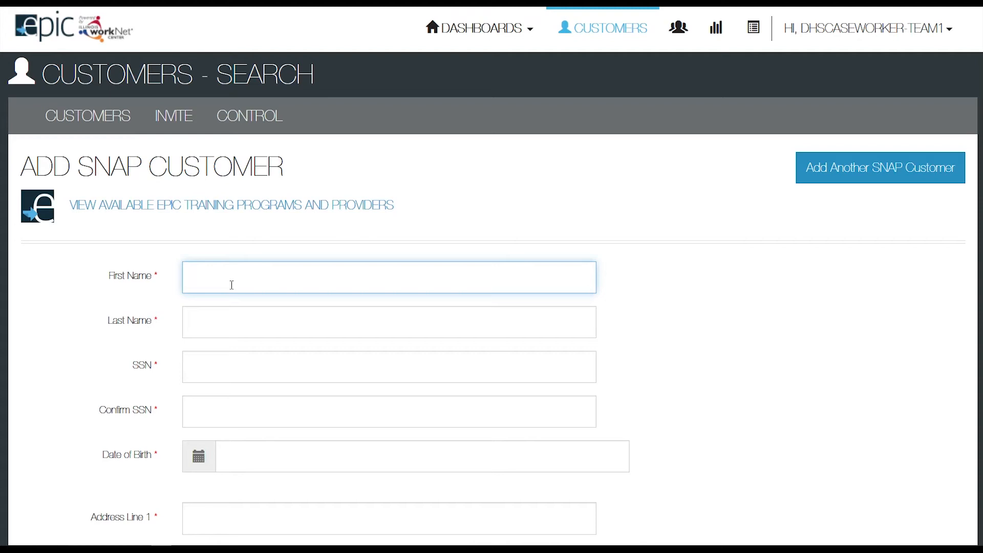
text(Henry)
key(Tab)
text(Engine)
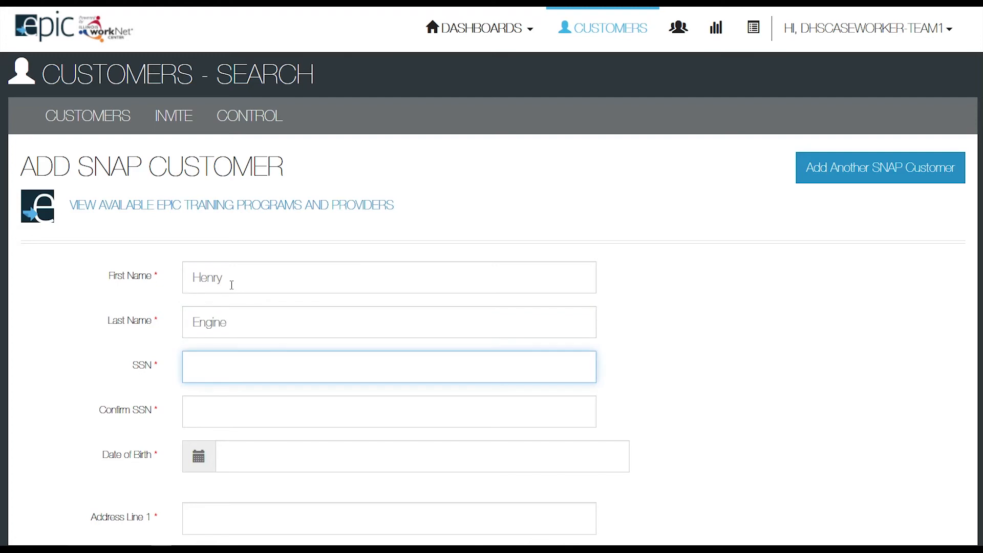
text(61)
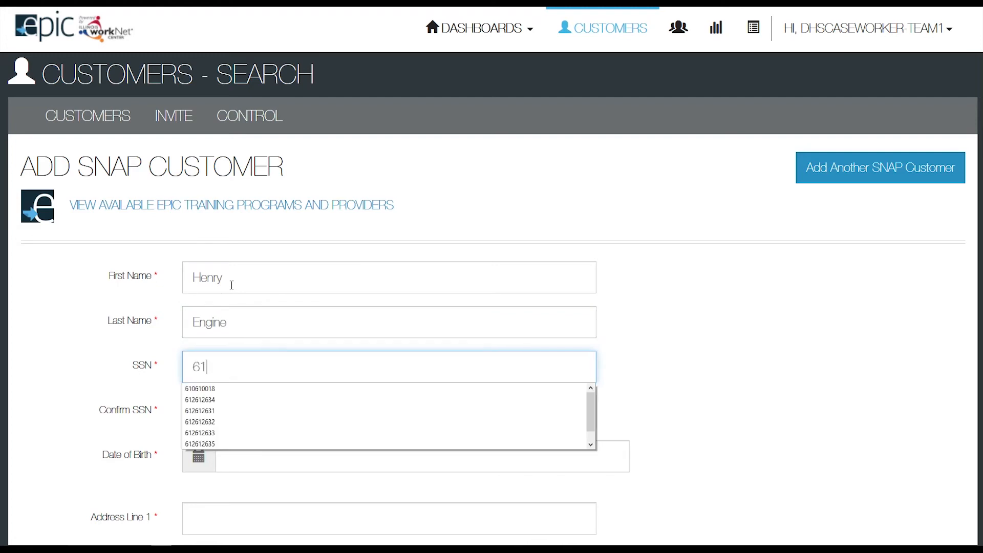
text(2612663)
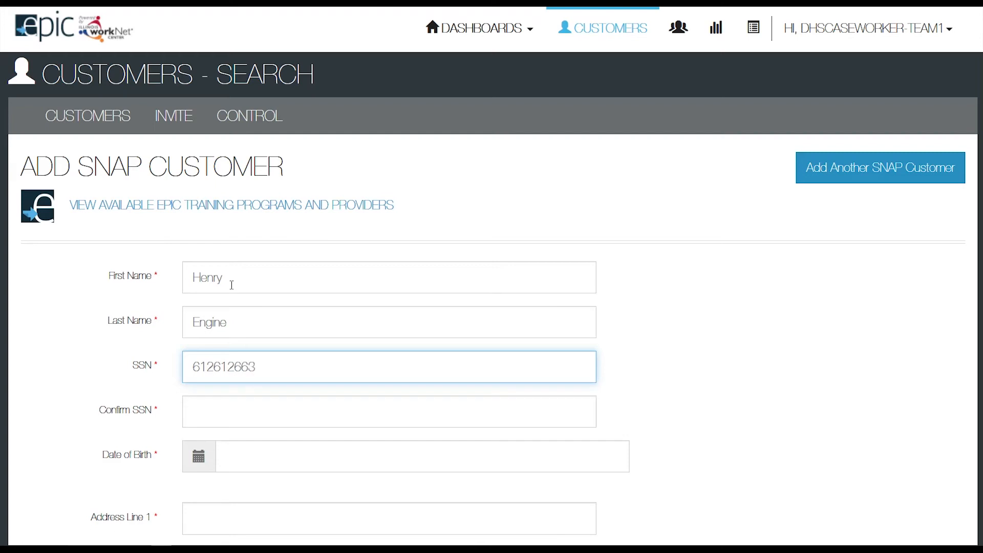
key(Tab)
text(612)
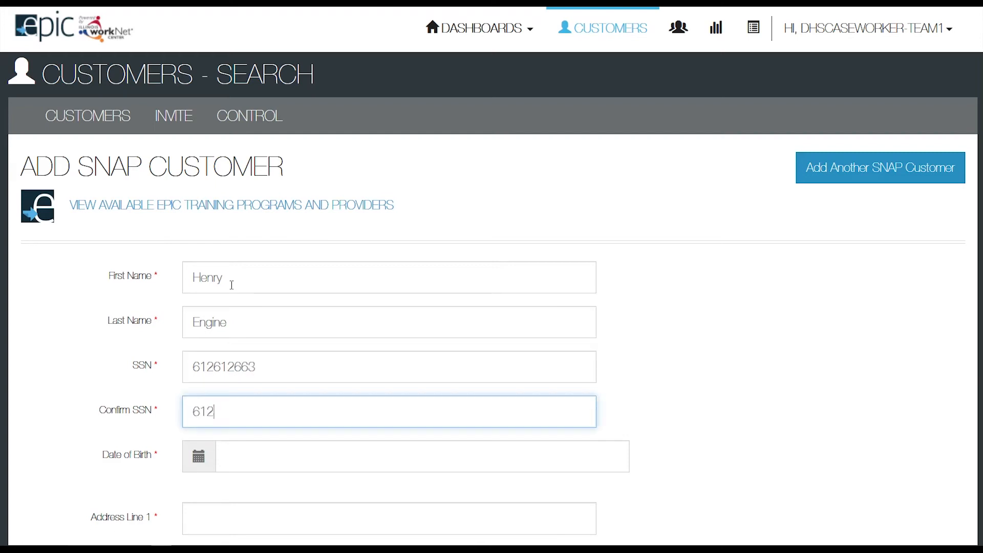
text(612663)
key(Tab)
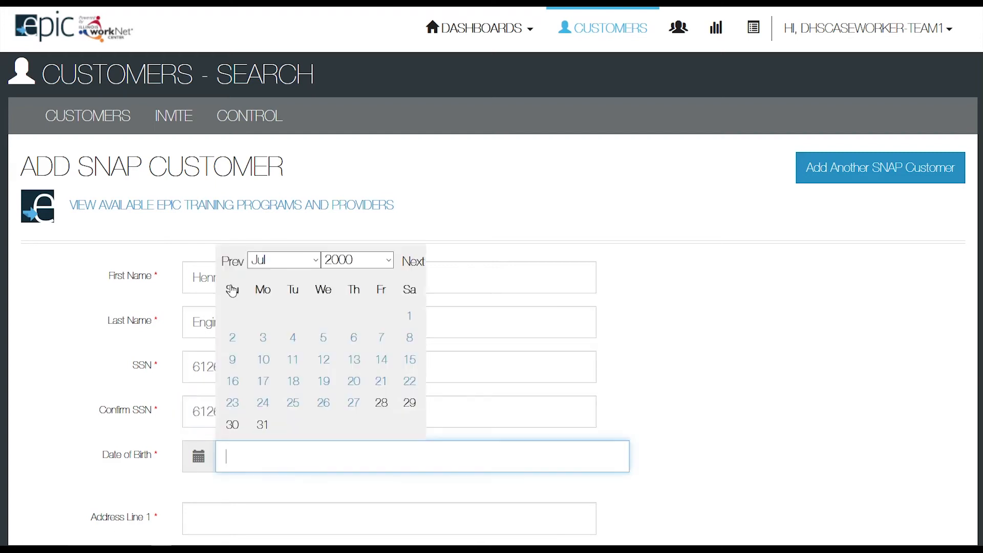
click(352, 403)
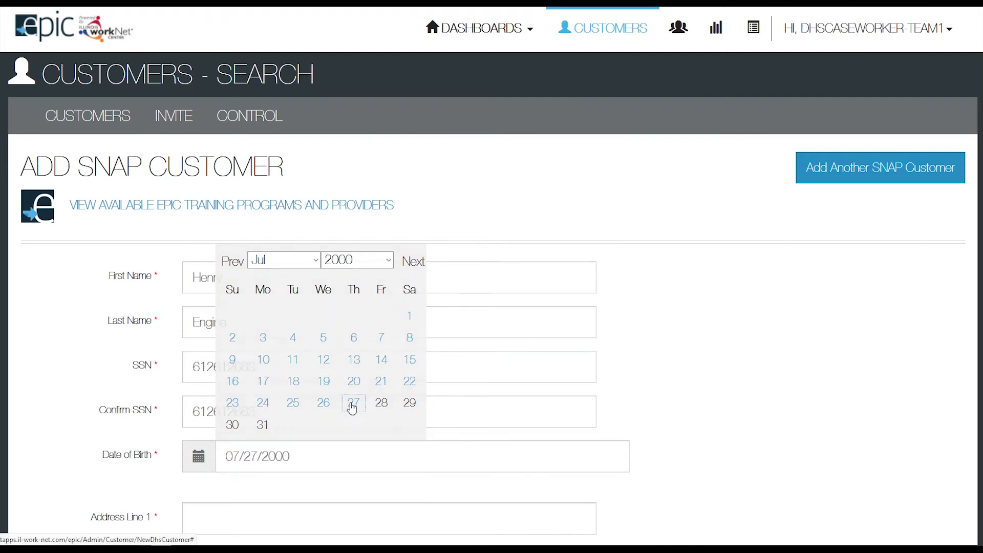
scroll(351, 403, down, 5)
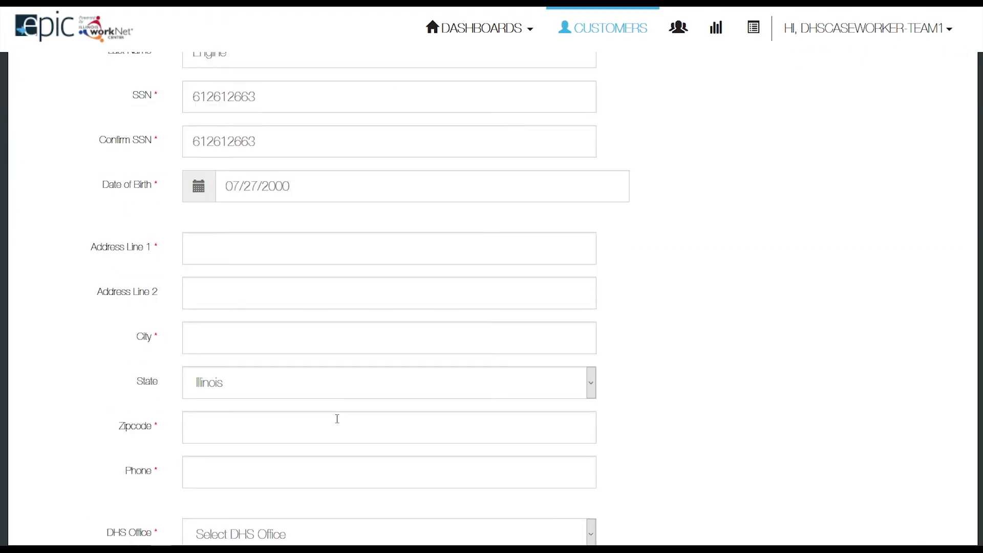
Enter the second customer's address lines, city, zipcode and phone number.
click(246, 244)
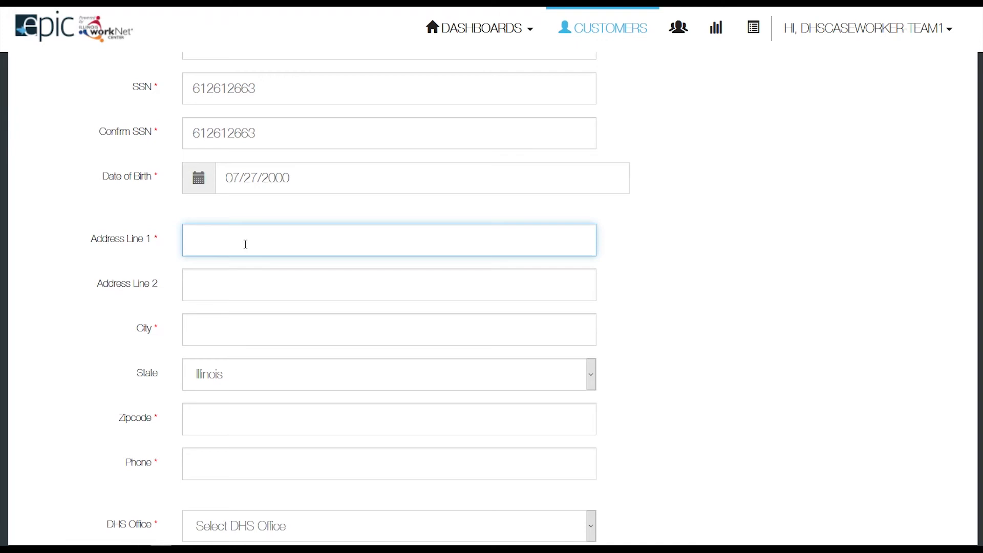
text(612 612)
key(Tab)
text(663)
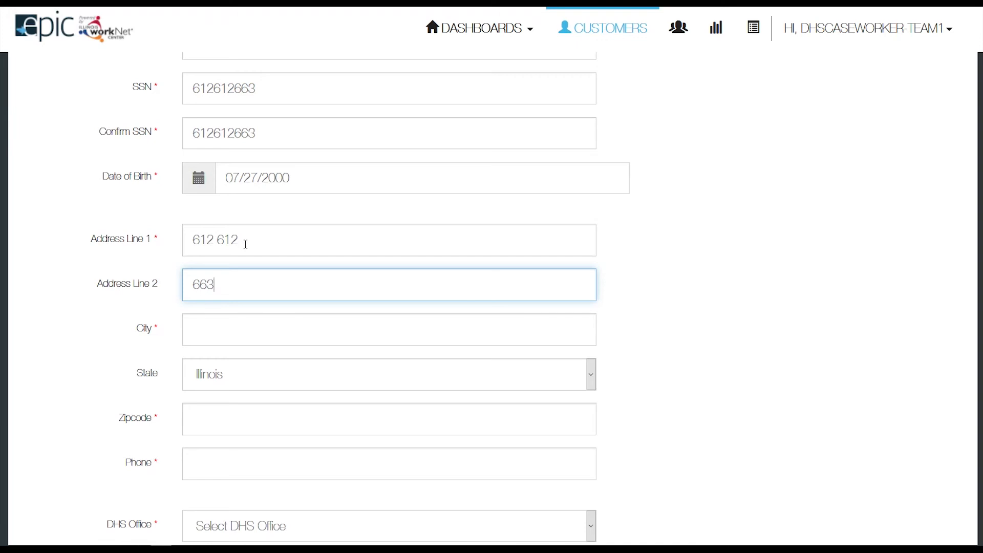
key(Tab)
text(Chicago)
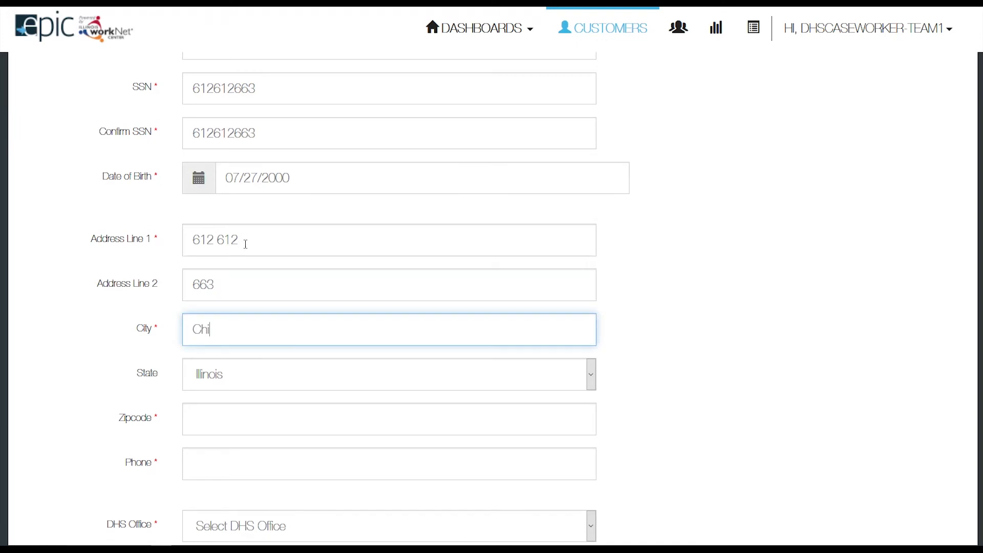
key(Tab)
key(Tab)
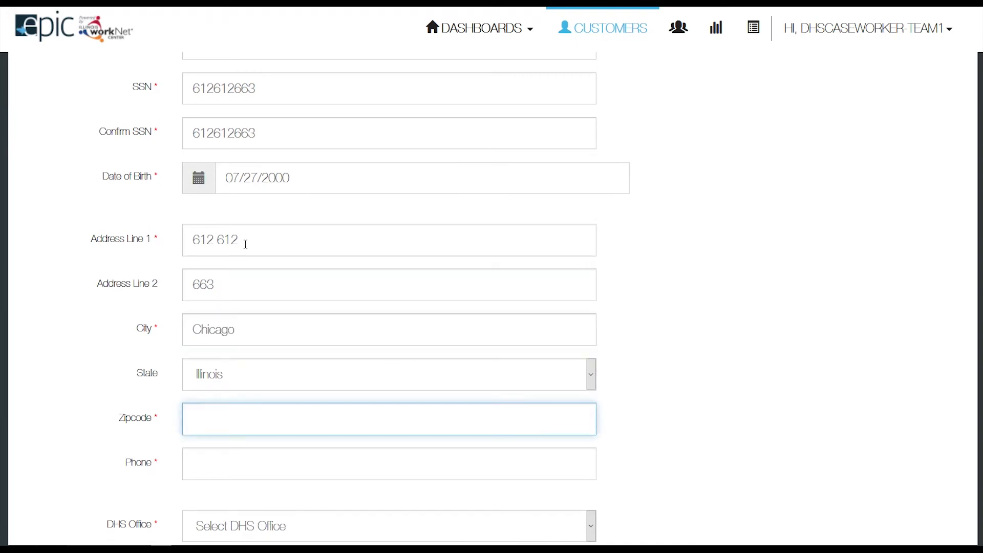
text(60636)
click(223, 465)
text(6)
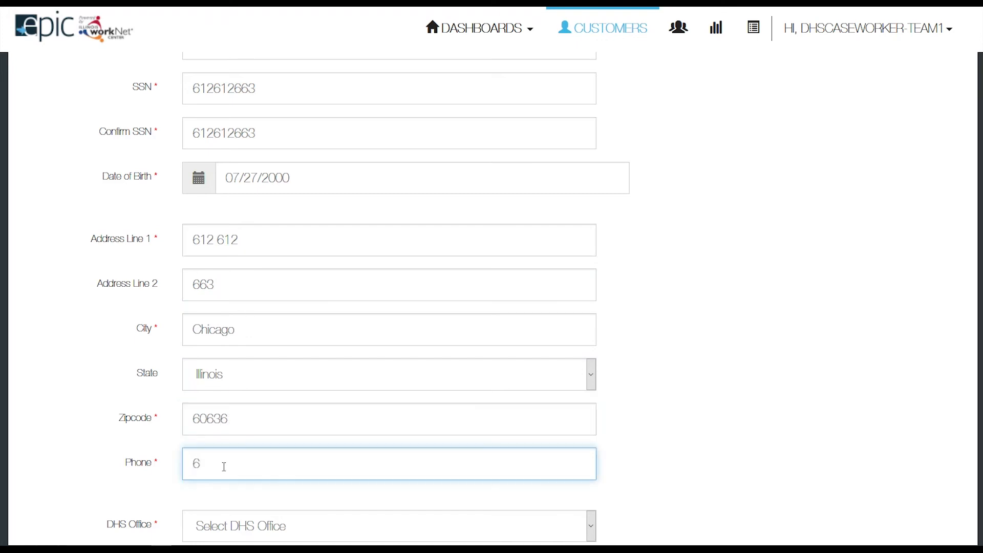
text(126126633)
scroll(309, 351, down, 5)
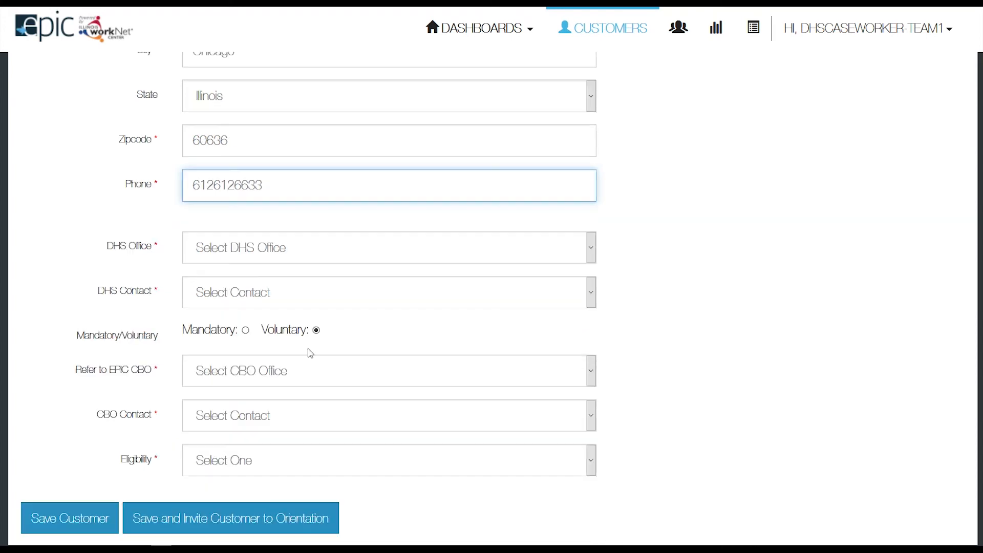
Assign the customer to Mid South DHS with the logged-in caseworker as DHS contact, marked Mandatory.
click(237, 260)
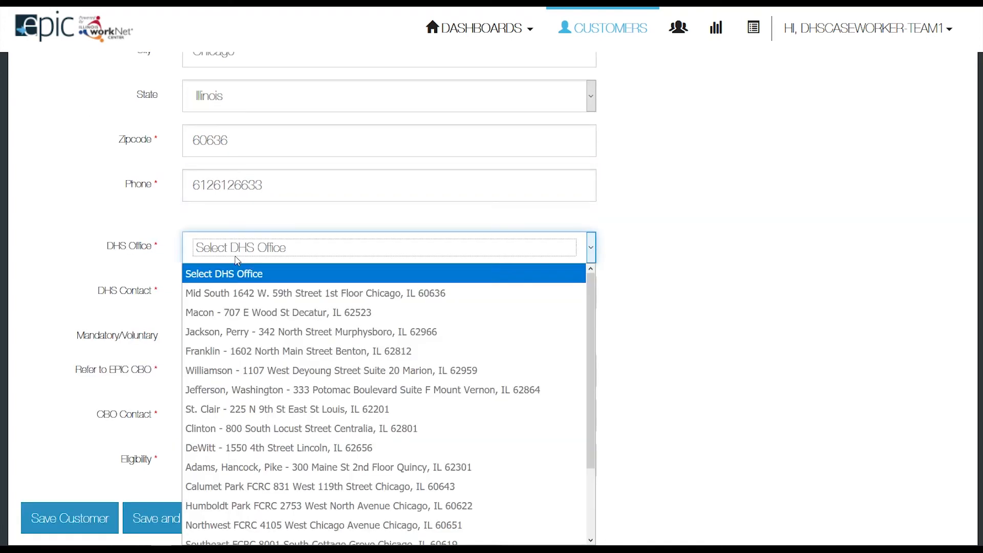
click(235, 292)
click(238, 293)
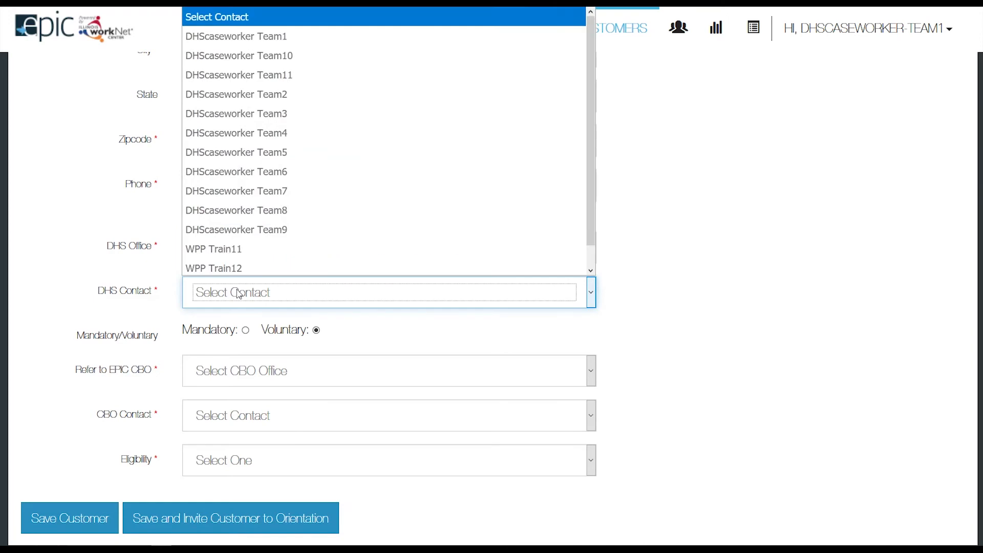
click(249, 35)
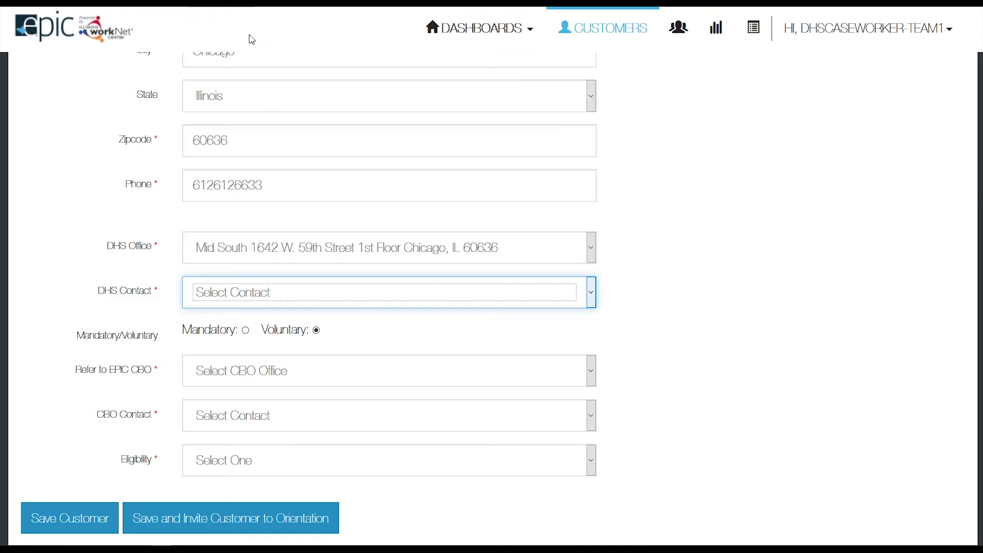
click(246, 331)
Refer to A Safe Haven with a CBO contact, set eligibility Verified eligible SNAP and not receiving TANF, and save.
click(245, 376)
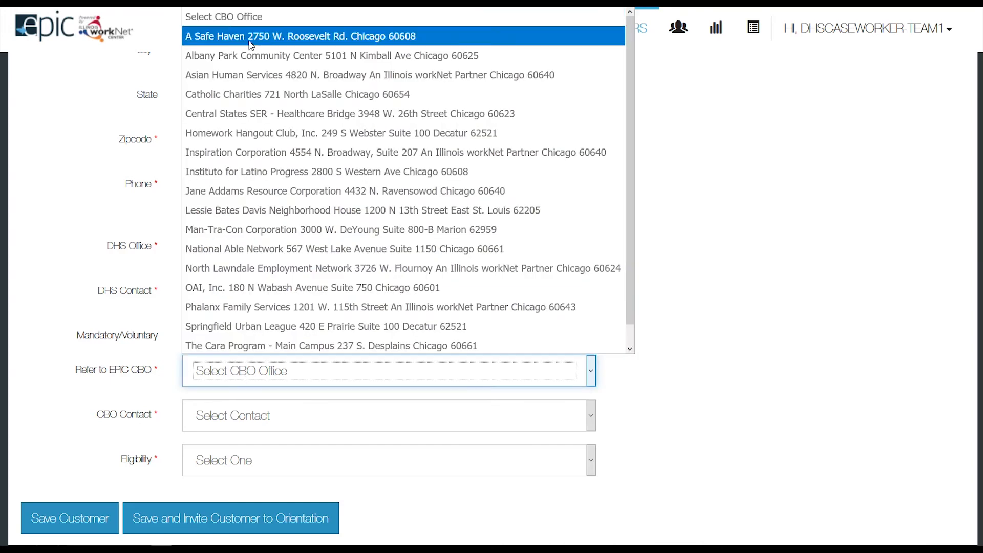
click(250, 36)
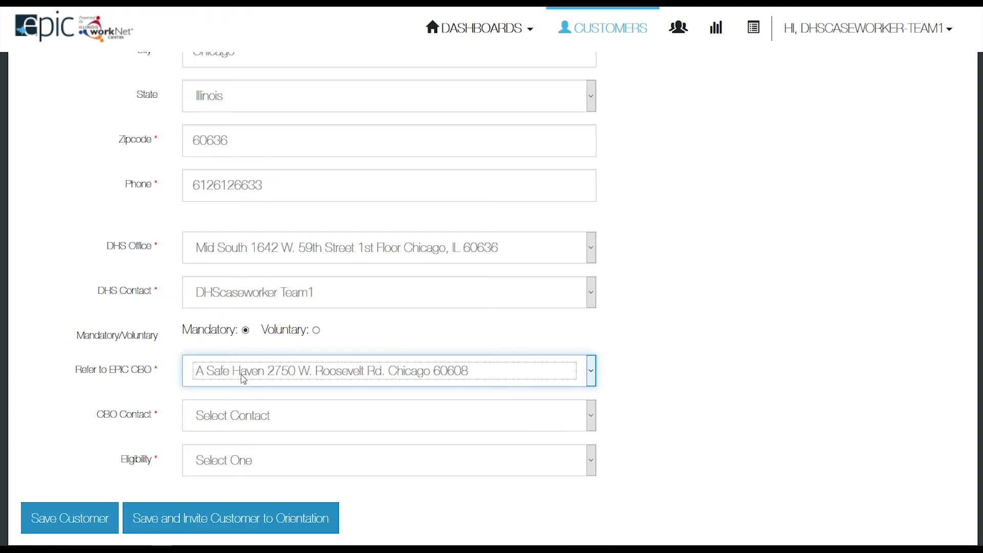
click(253, 418)
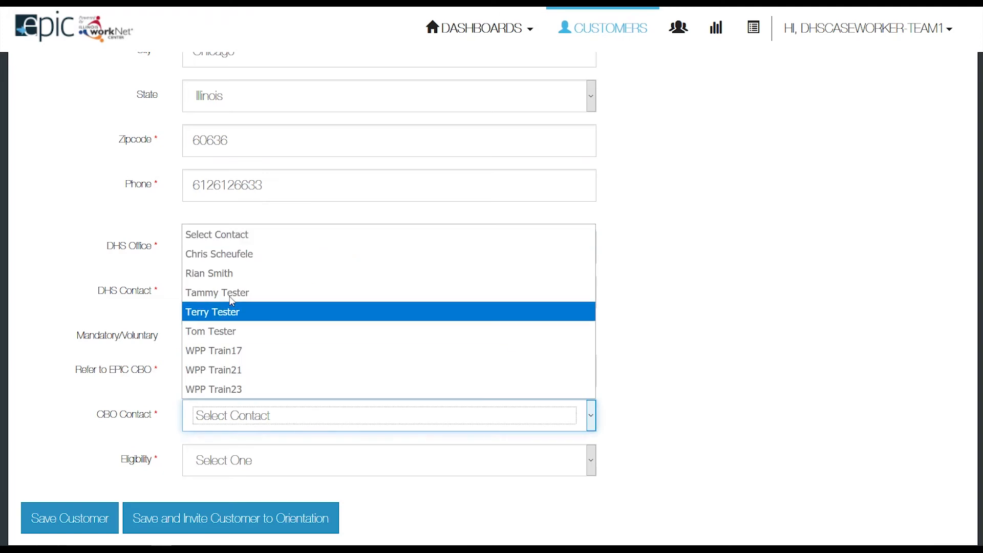
click(231, 294)
click(273, 460)
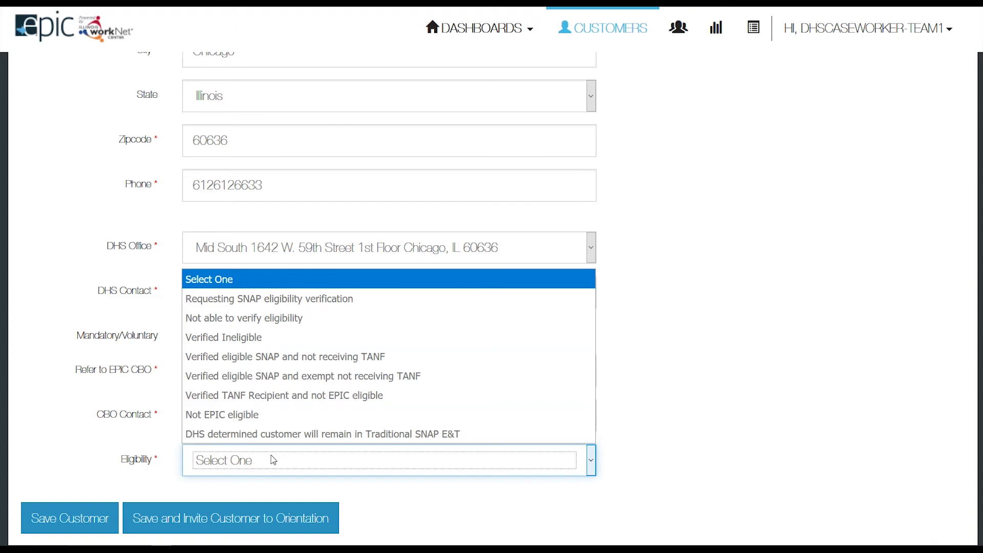
click(285, 363)
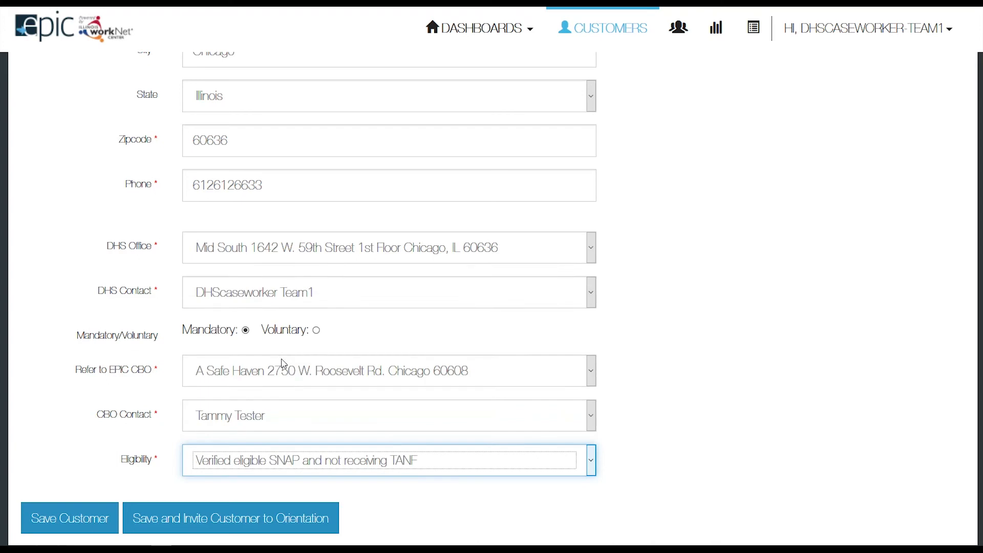
scroll(281, 373, down, 1)
click(268, 459)
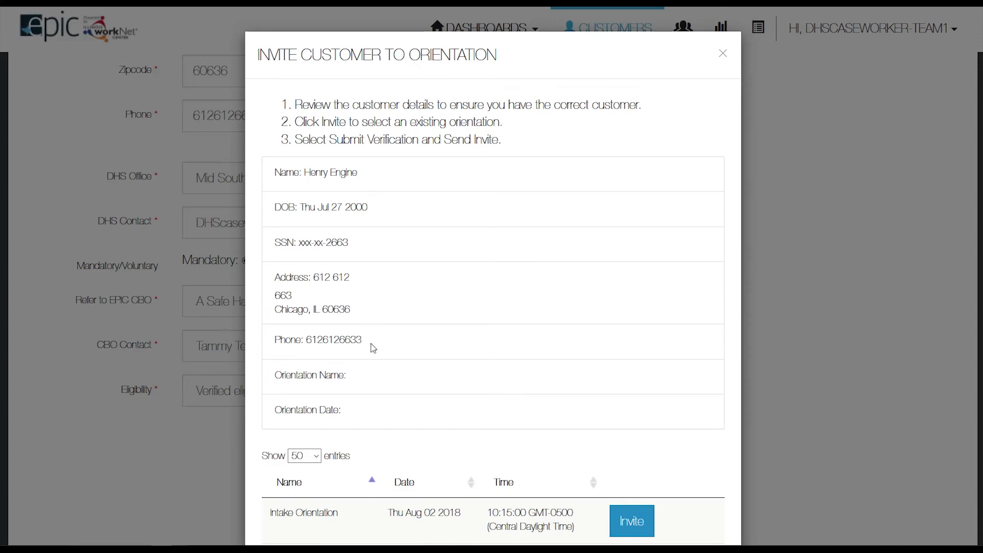
Choose the Tue Aug 07 2018 New Cohort Intake Orientation and submit verification with the invite.
scroll(375, 356, down, 3)
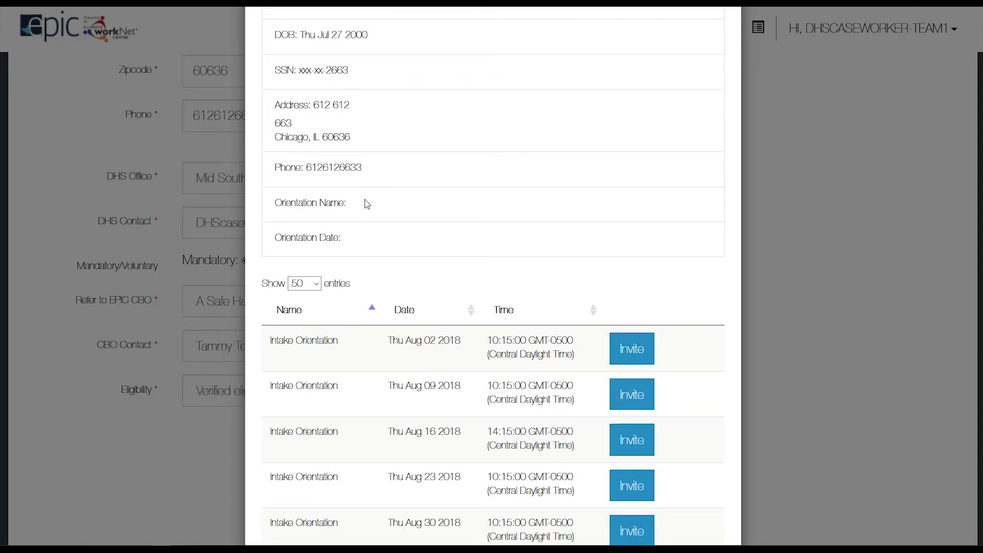
scroll(366, 246, down, 5)
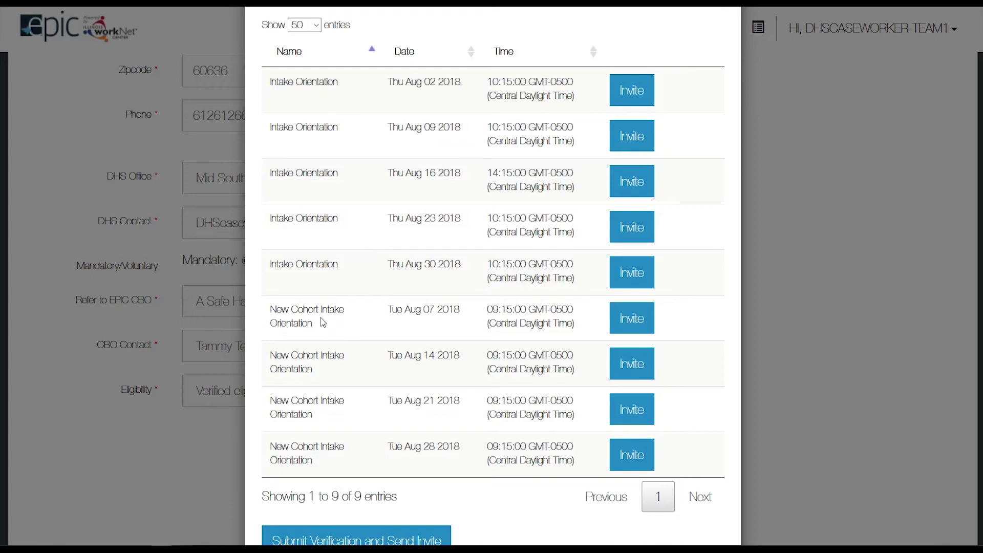
click(633, 320)
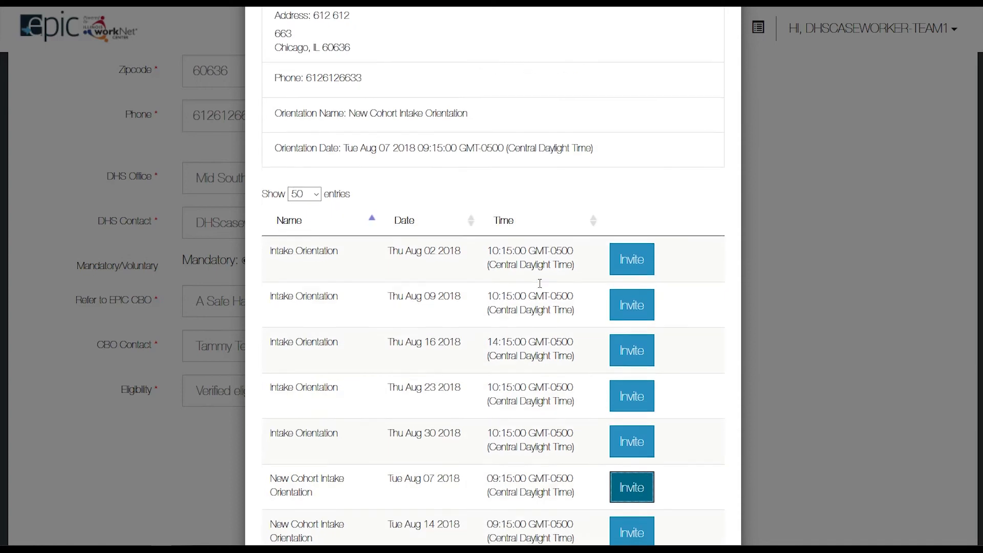
drag(275, 119, 609, 151)
scroll(586, 268, down, 1)
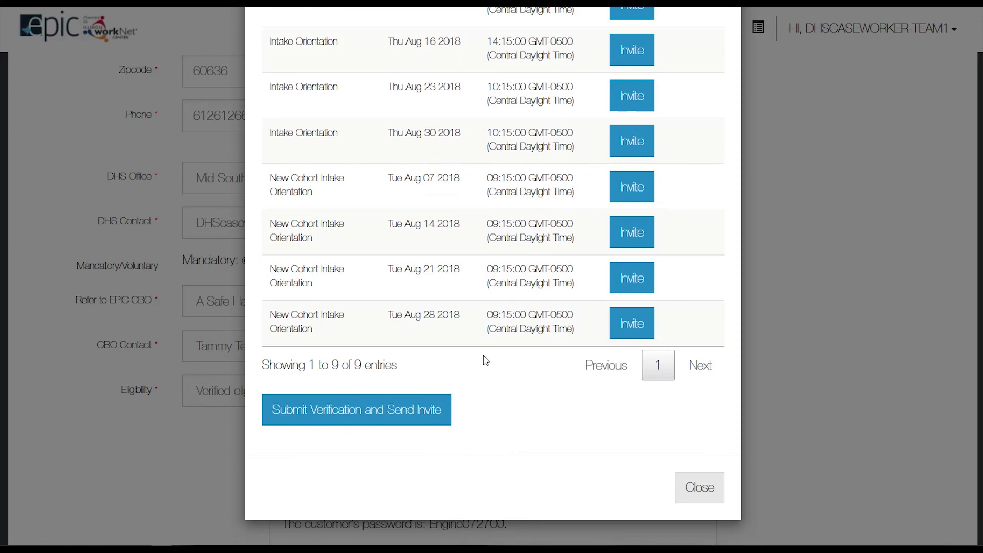
click(360, 411)
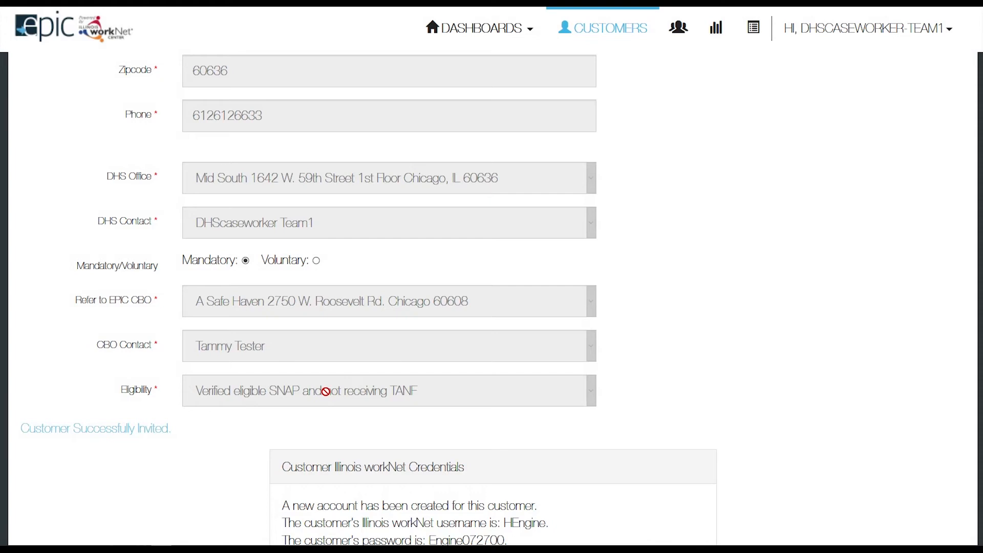
scroll(356, 375, down, 3)
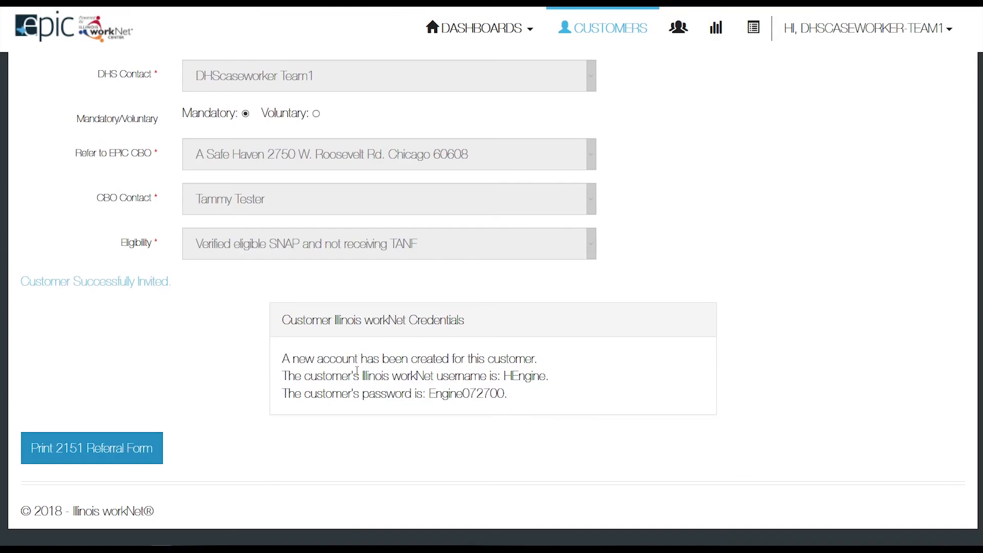
click(92, 450)
scroll(515, 400, up, 10)
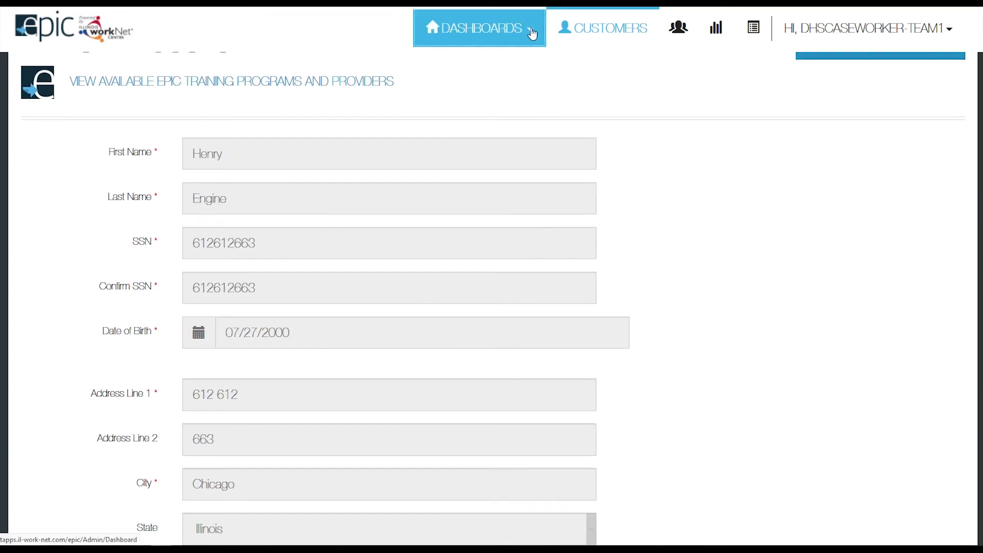
Open the Enrolled dashboard and scroll down to the Customer Eligibility Verification counts table.
click(532, 33)
click(469, 169)
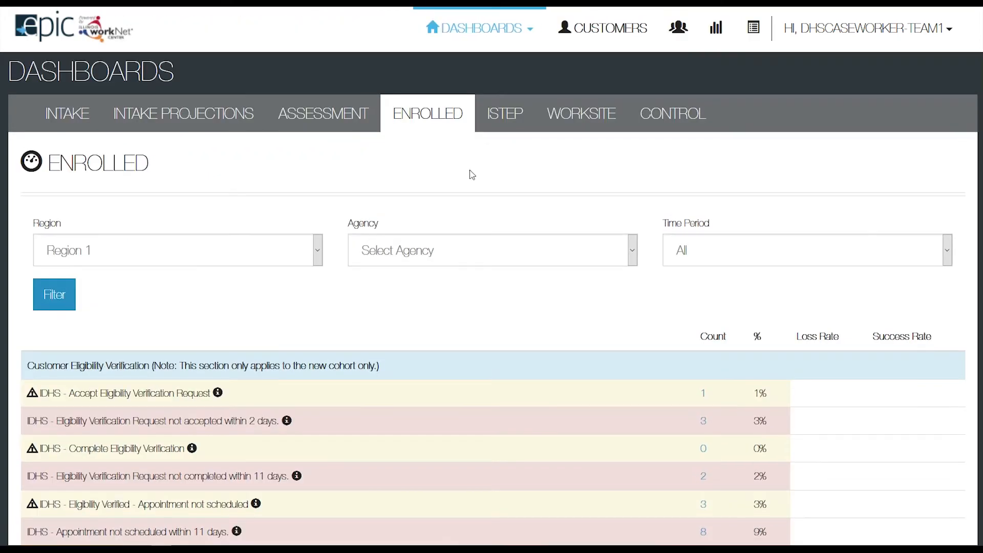
scroll(472, 175, down, 3)
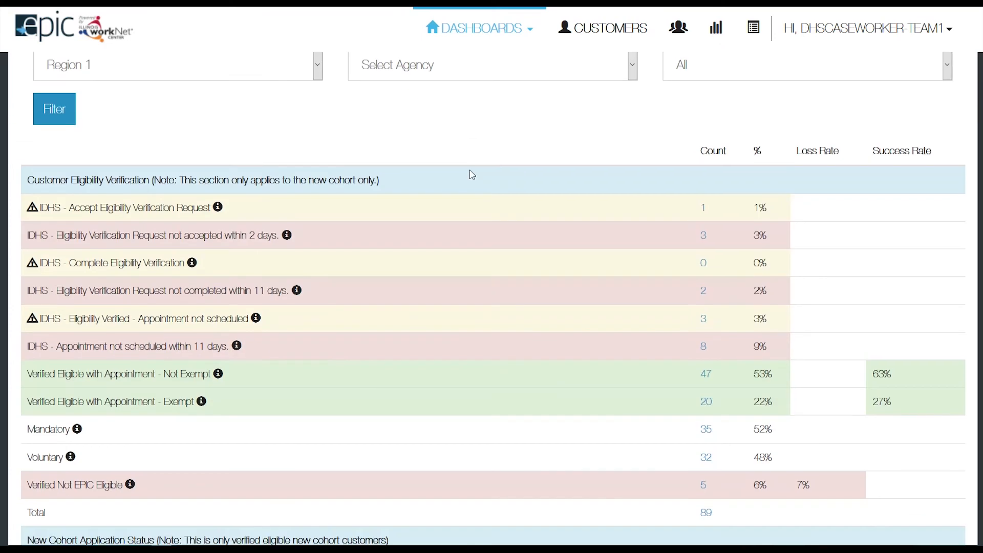
scroll(472, 175, down, 2)
scroll(472, 175, up, 2)
scroll(195, 181, down, 2)
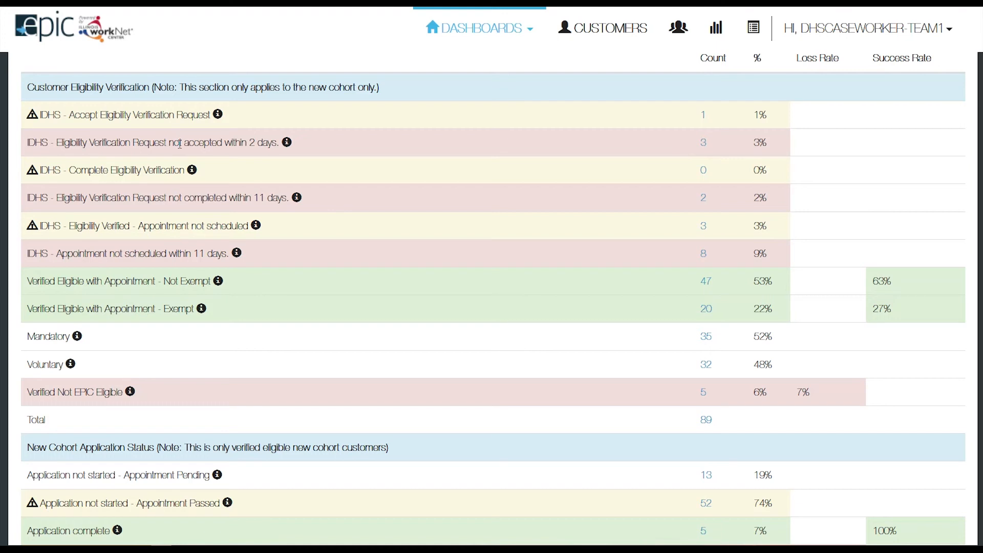
click(704, 144)
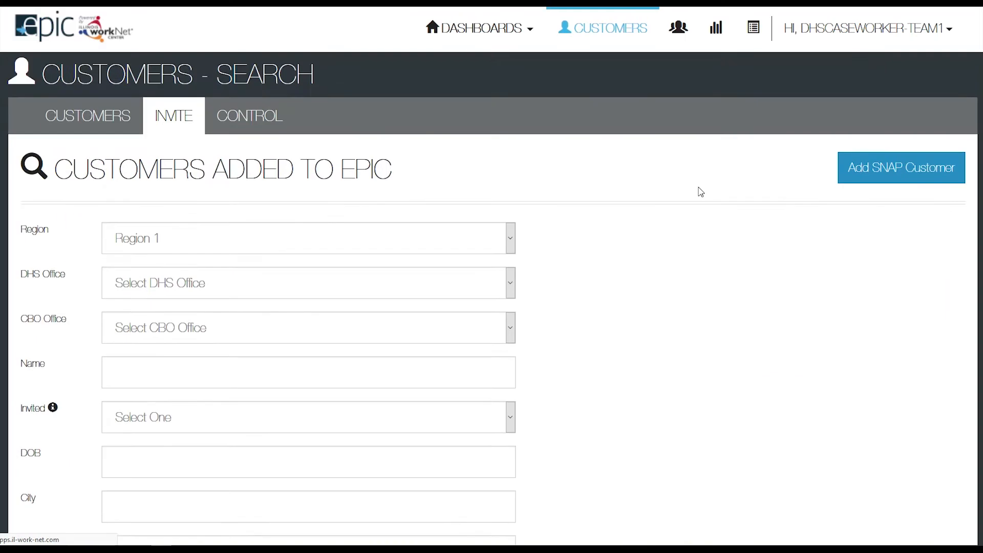
Open the Edit SNAP Customer form for the first customer not accepted within 2 days.
scroll(685, 242, down, 6)
scroll(685, 241, down, 2)
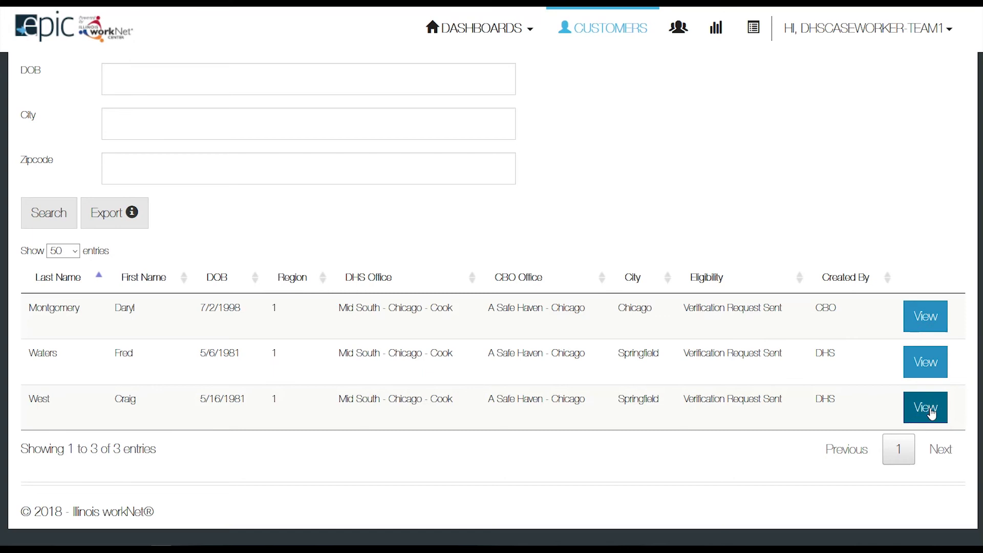
click(929, 315)
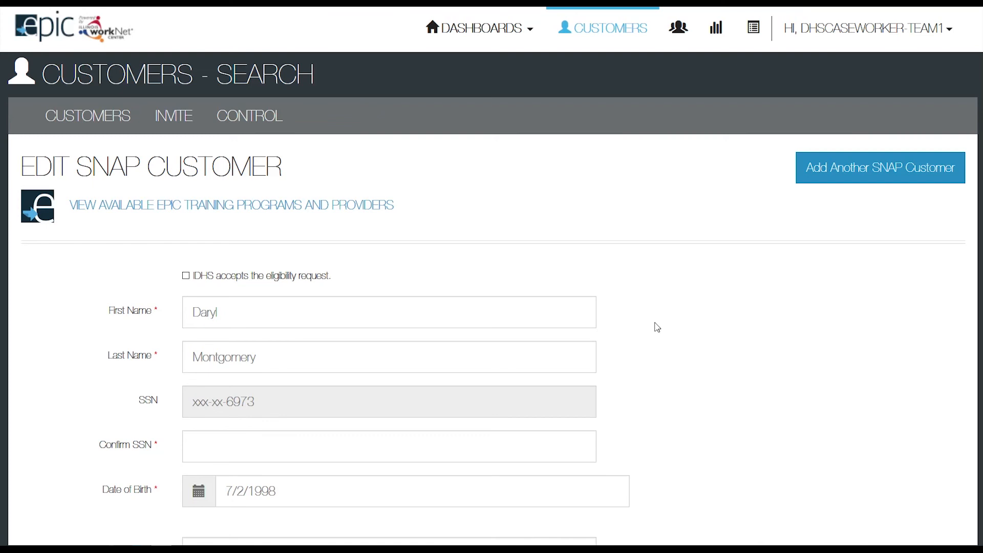
Scroll through the Edit SNAP Customer form to review the prefilled name, birth date and address.
scroll(629, 306, down, 2)
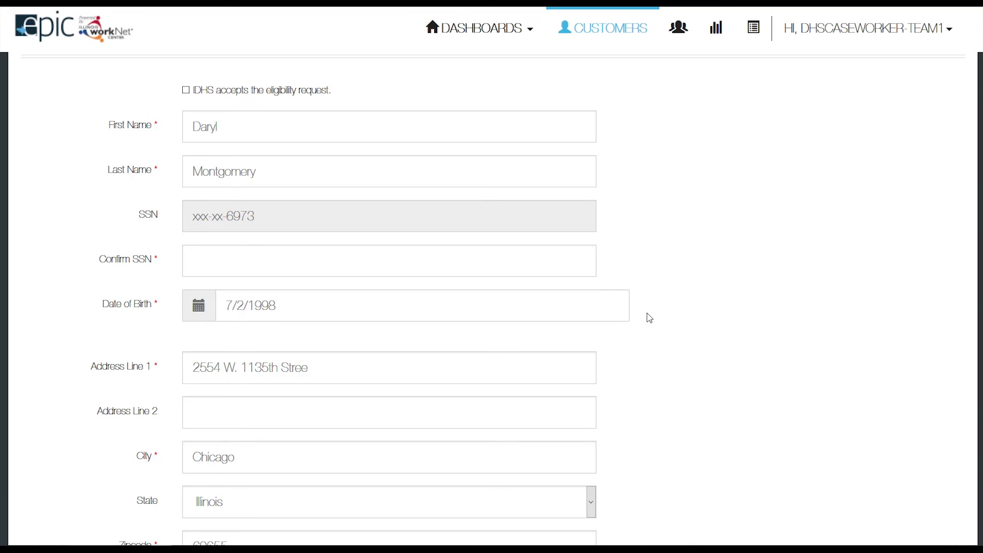
scroll(646, 316, up, 4)
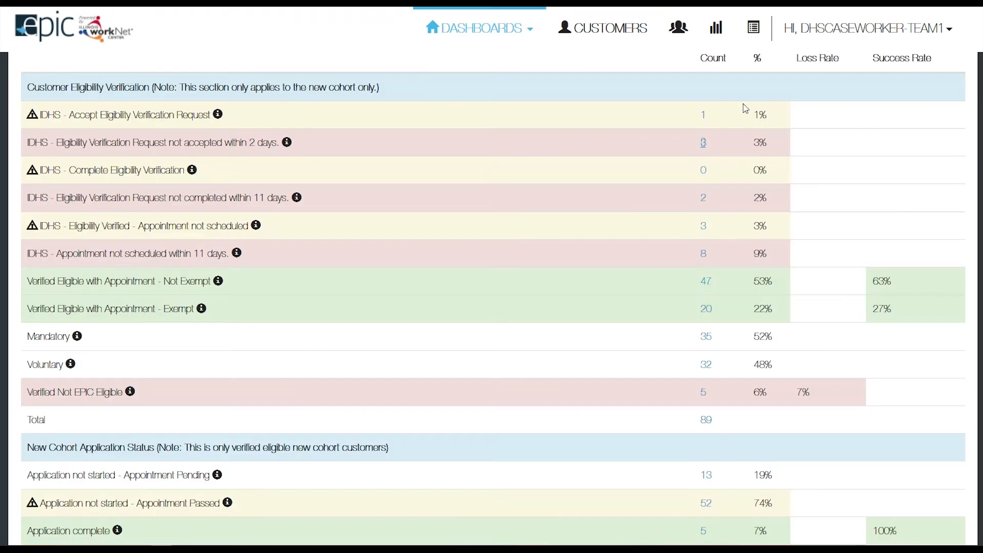
List customers awaiting request acceptance and open the one showing Verification Request Sent.
click(704, 117)
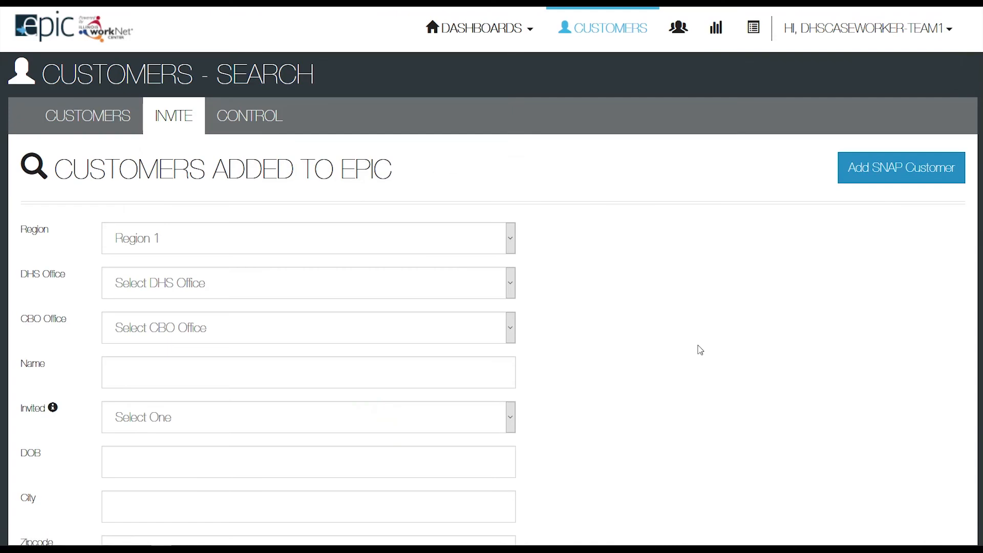
scroll(697, 347, down, 5)
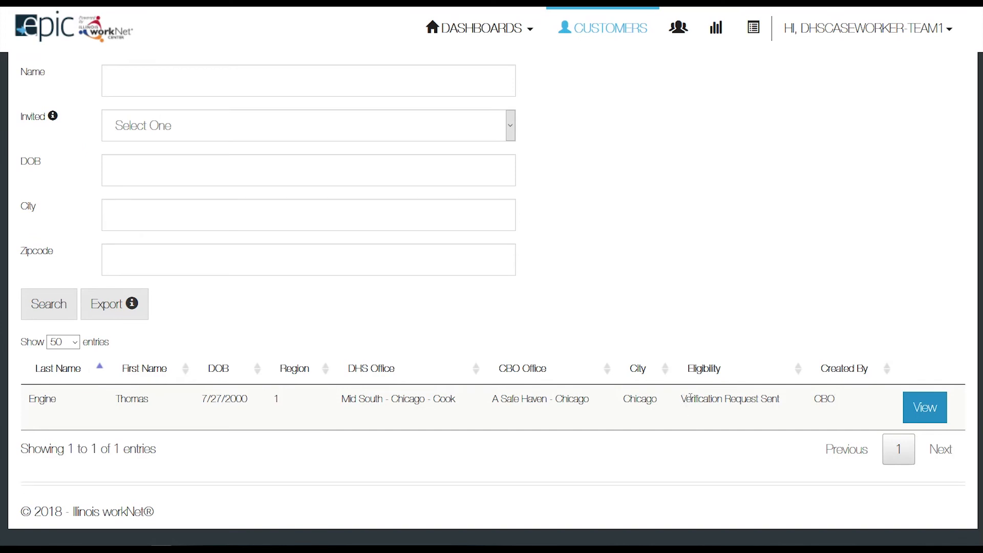
drag(681, 398, 785, 400)
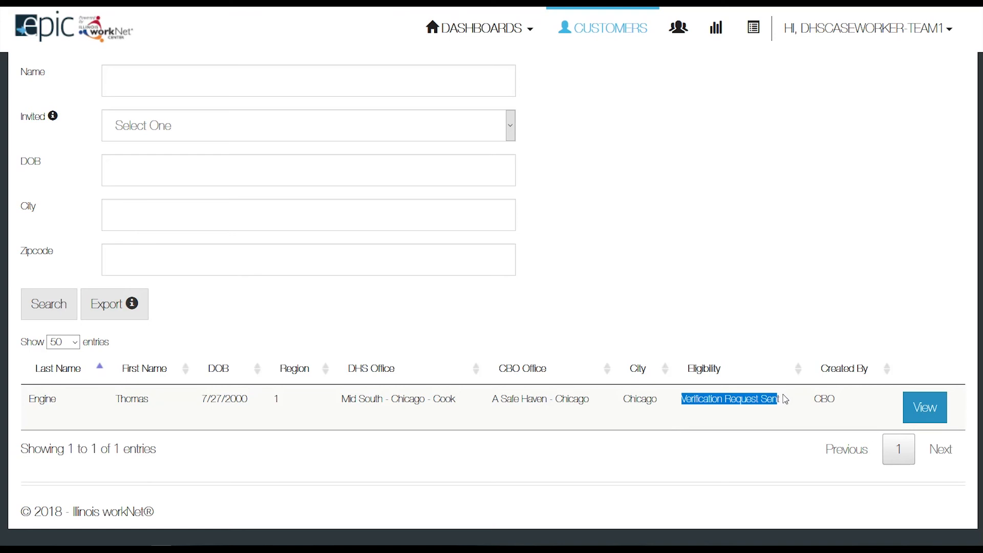
click(919, 409)
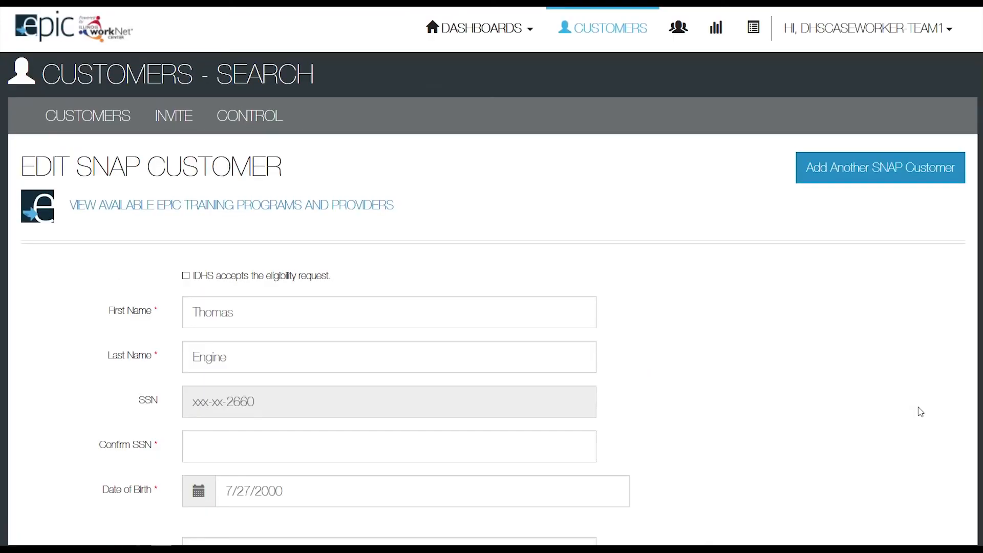
Accept the customer's eligibility request and re-enter their SSN in Confirm SSN.
click(187, 277)
scroll(186, 277, down, 4)
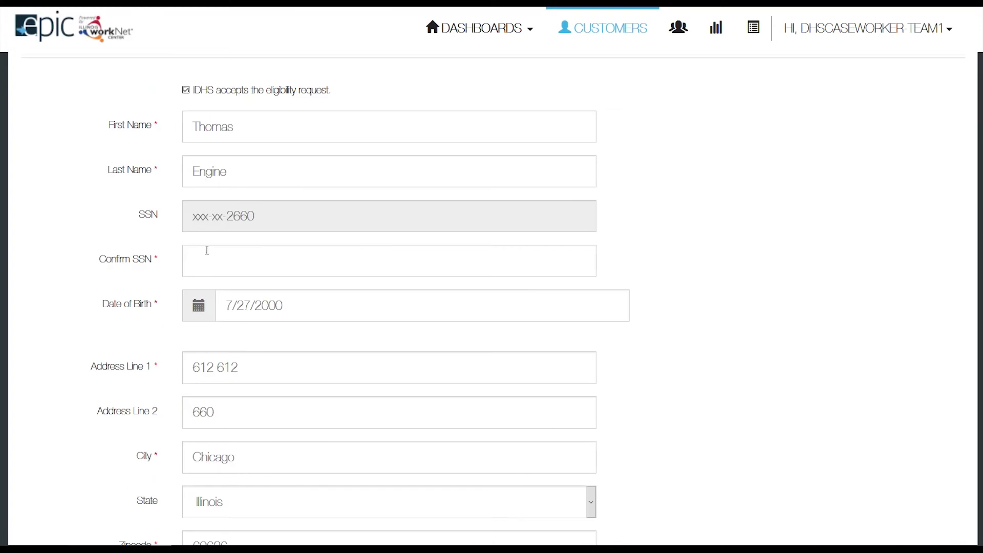
click(205, 262)
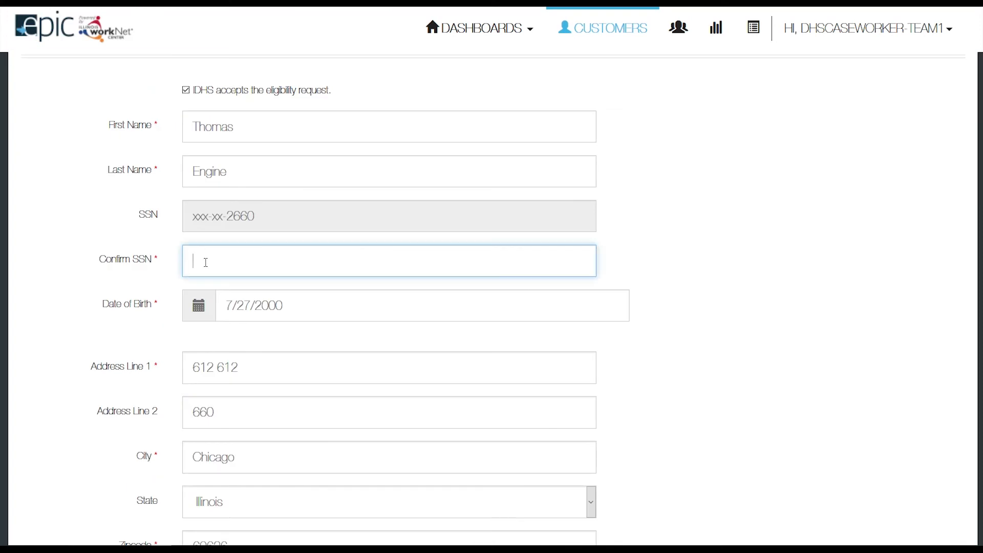
text(6126)
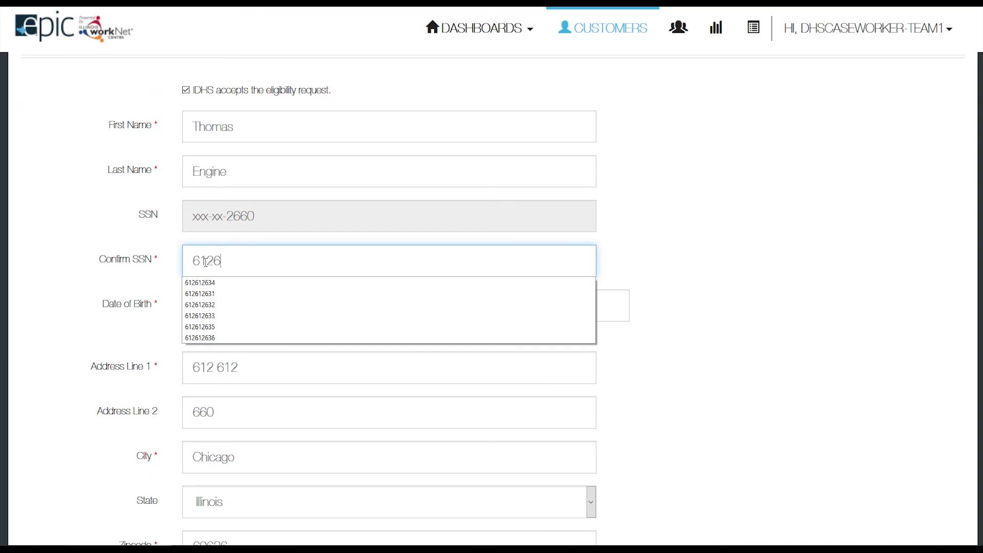
text(12660)
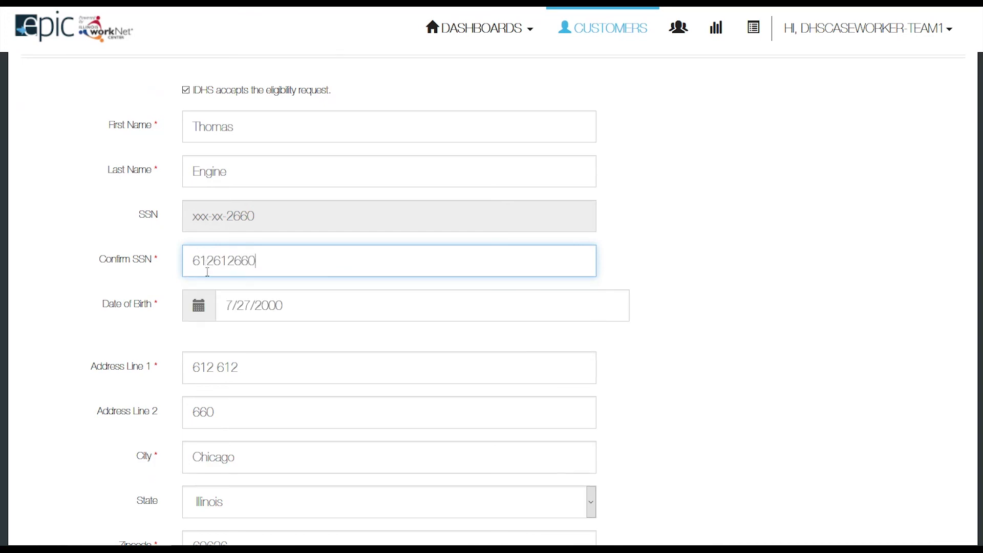
scroll(206, 262, down, 5)
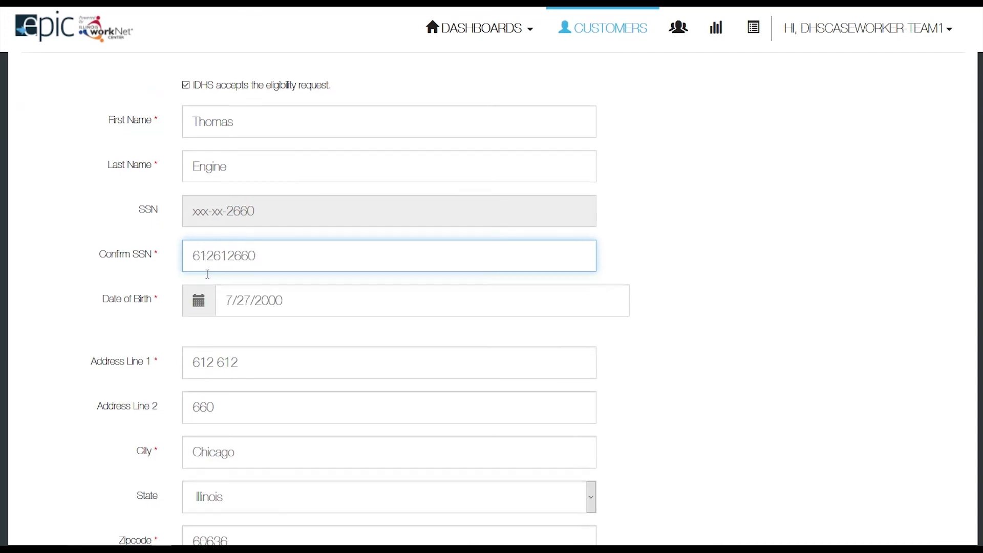
scroll(207, 283, down, 4)
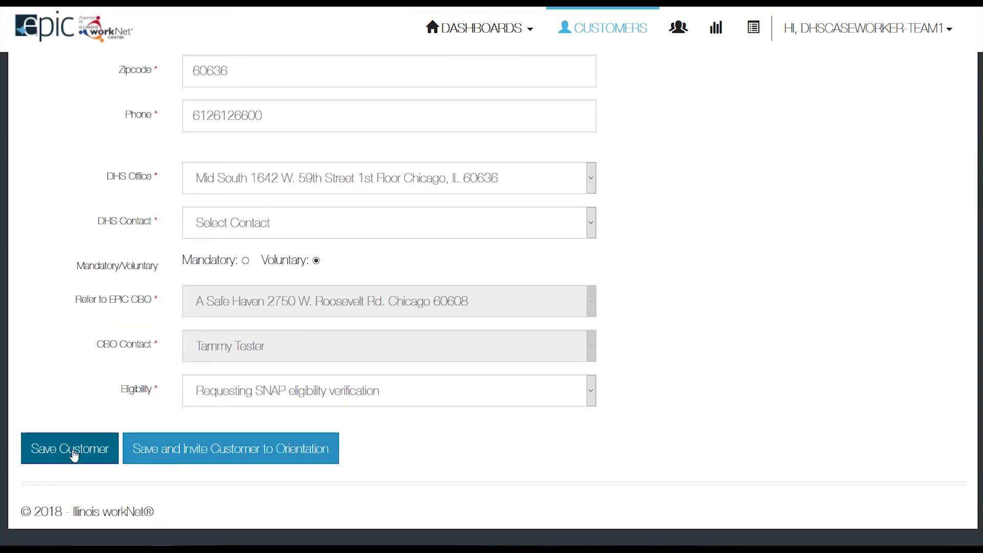
Resolve the required-contact error by assigning the caseworker team as DHS contact, then save.
click(75, 453)
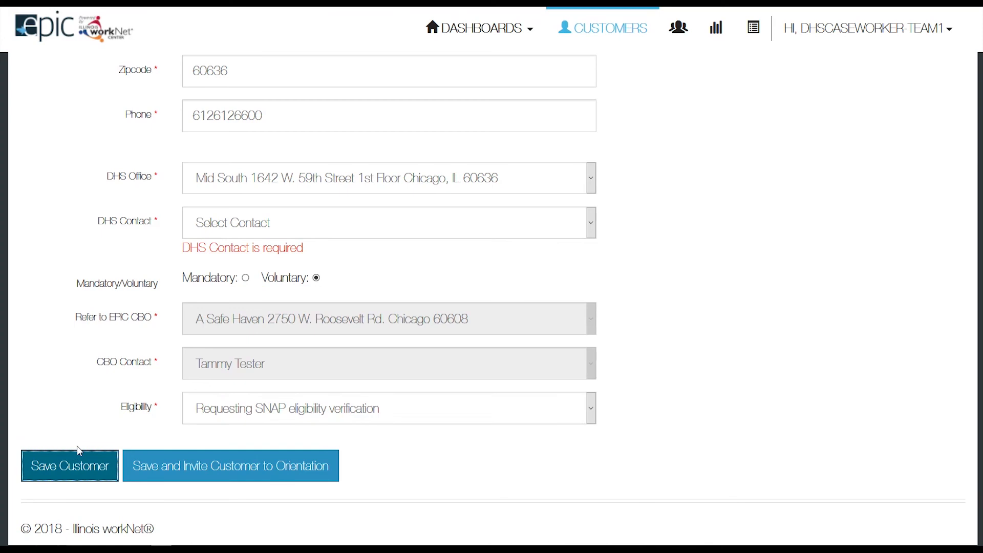
click(226, 223)
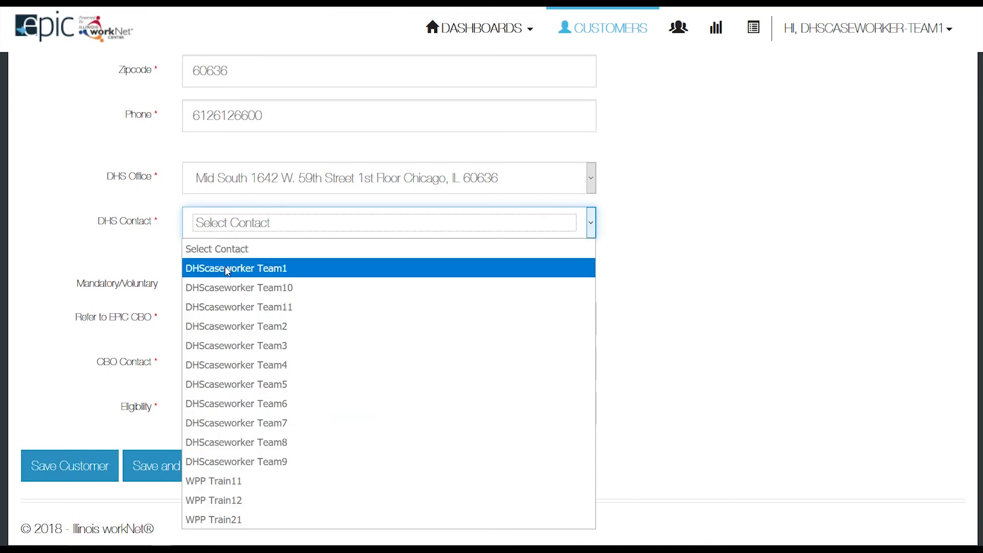
click(225, 267)
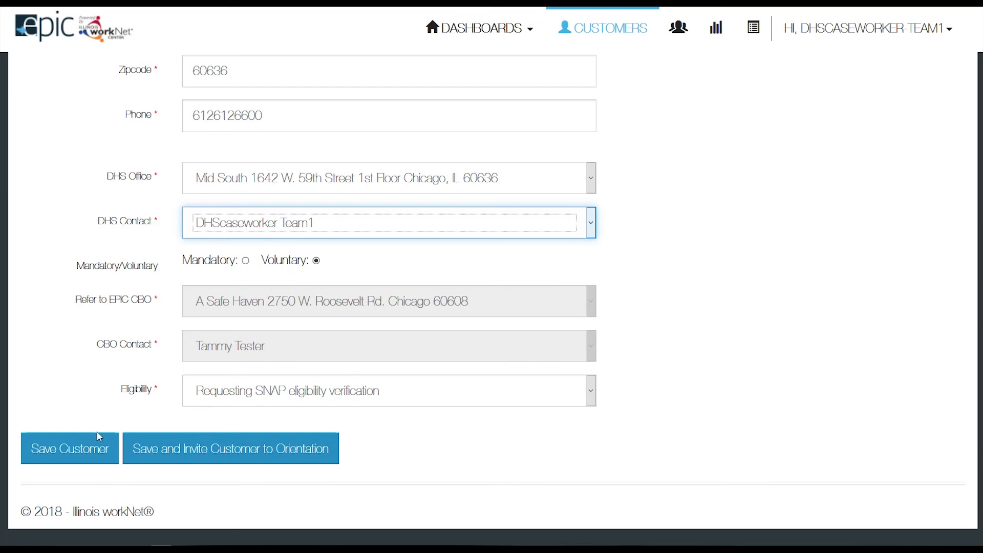
click(82, 448)
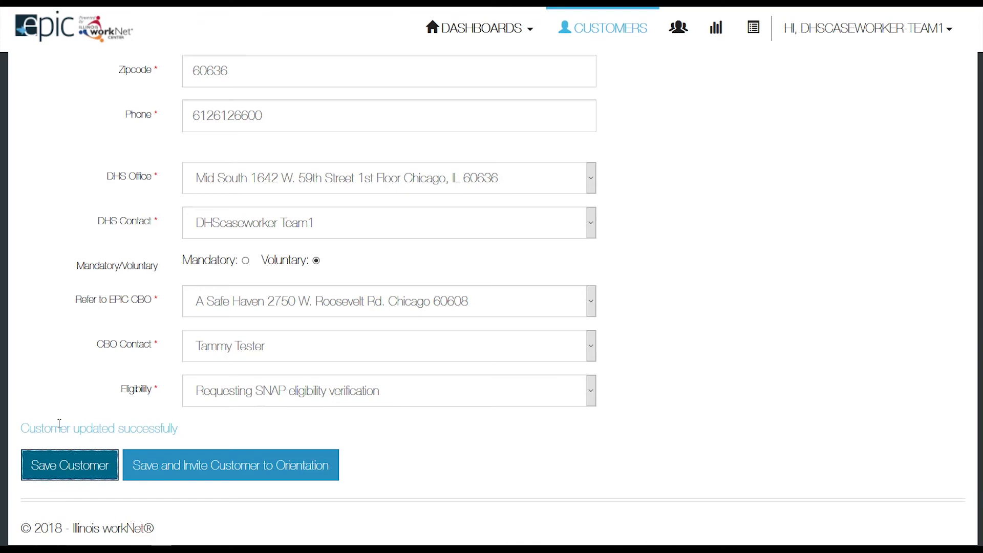
Refresh the dashboard, check the Complete Eligibility Verification count of 1, and list those customers.
drag(20, 428, 195, 443)
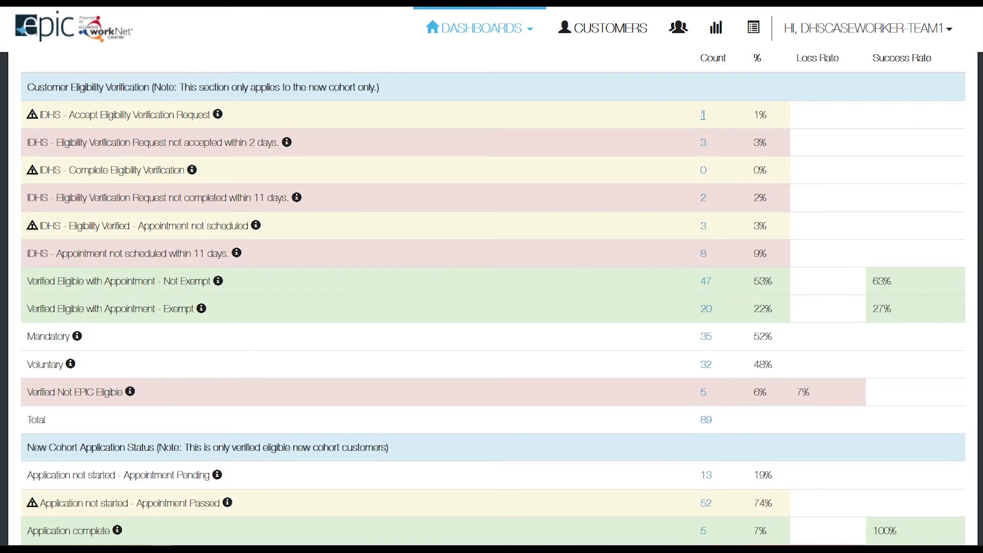
key(F5)
drag(39, 169, 184, 174)
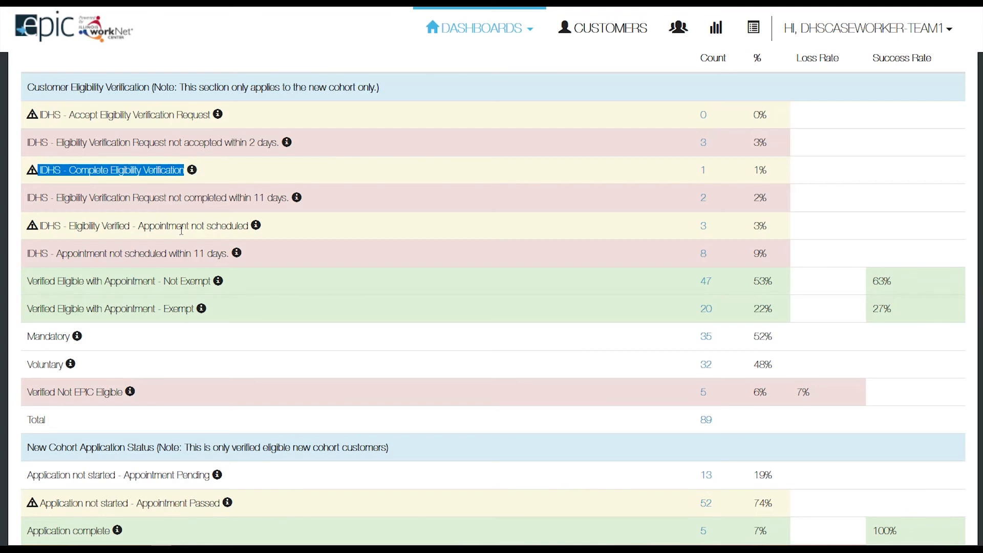
click(704, 174)
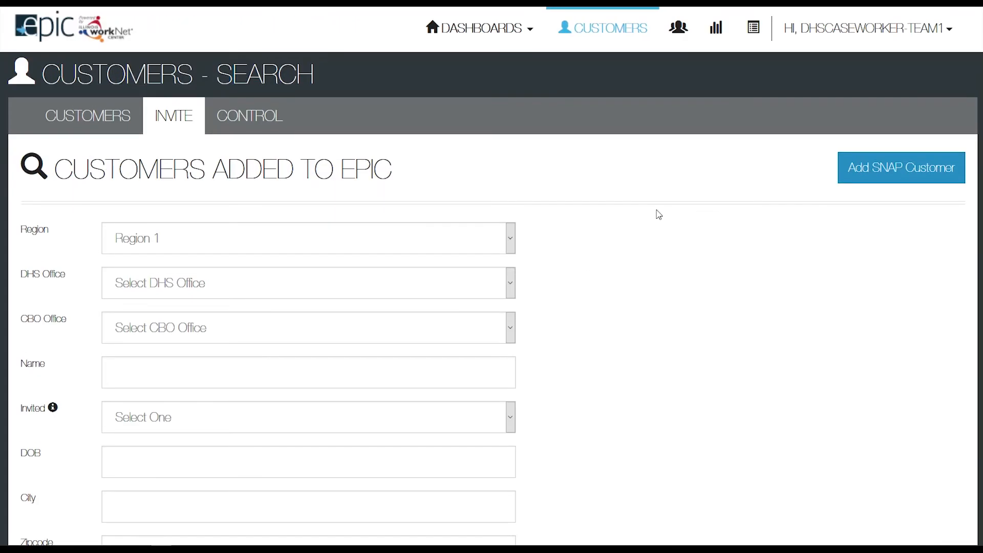
Open the customer's record and re-enter their SSN in Confirm SSN.
scroll(589, 262, down, 5)
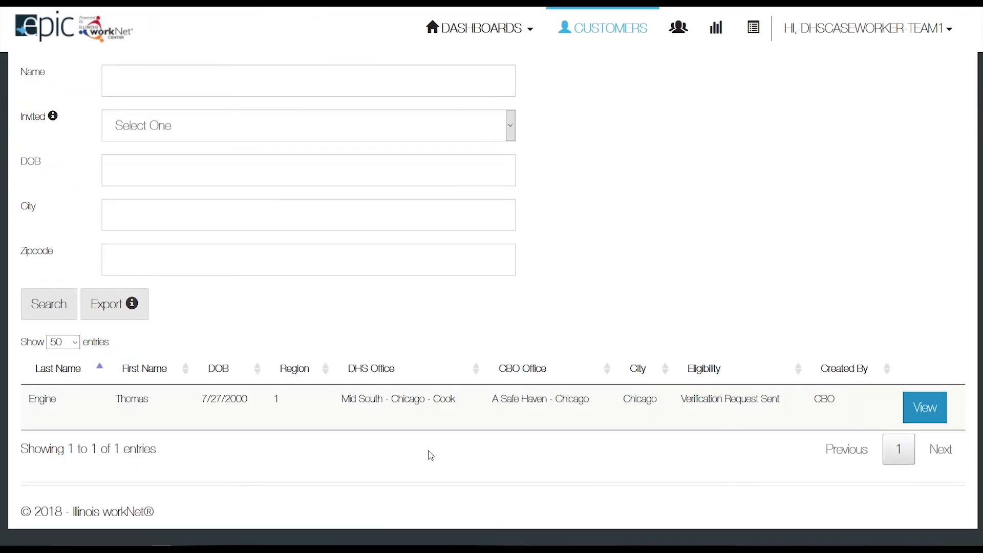
click(926, 407)
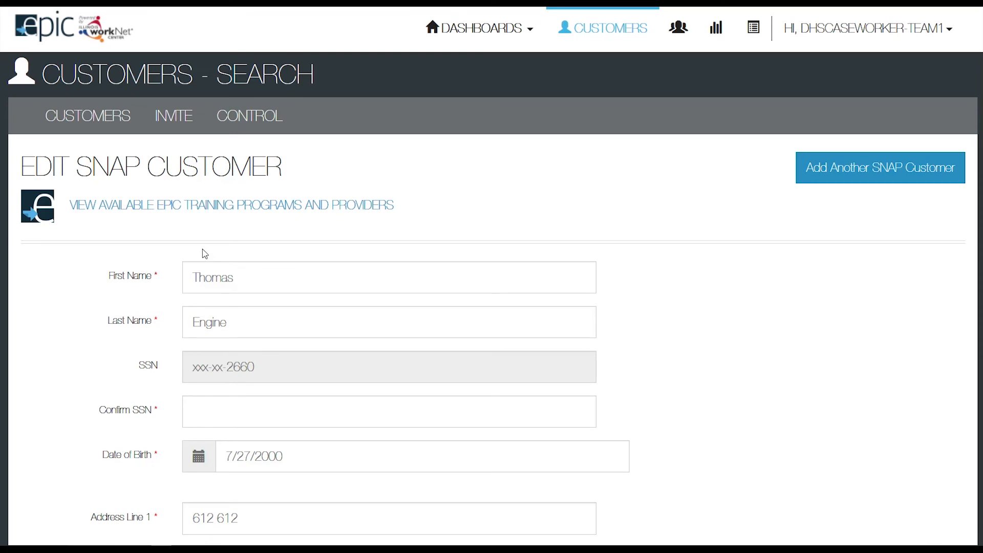
scroll(202, 249, down, 3)
click(196, 226)
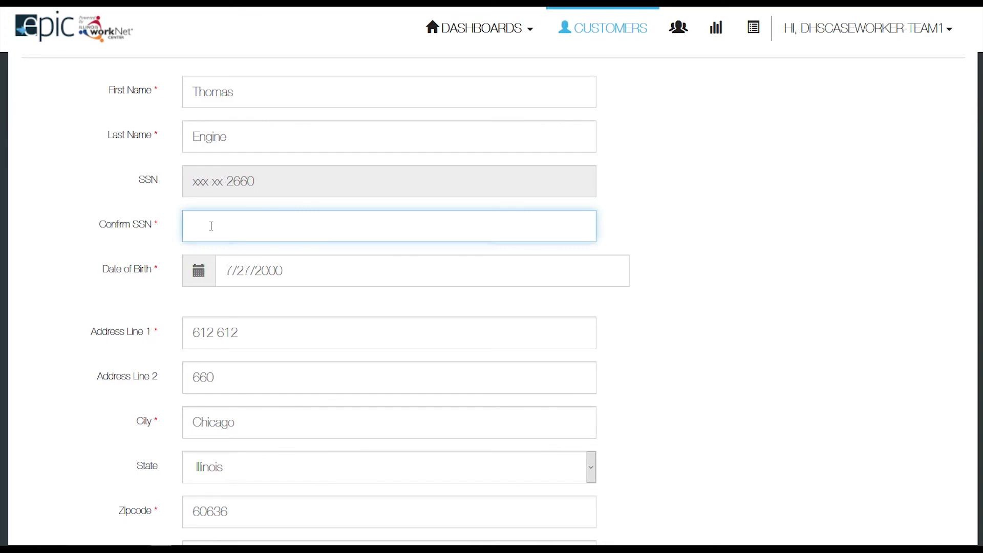
text(6126126)
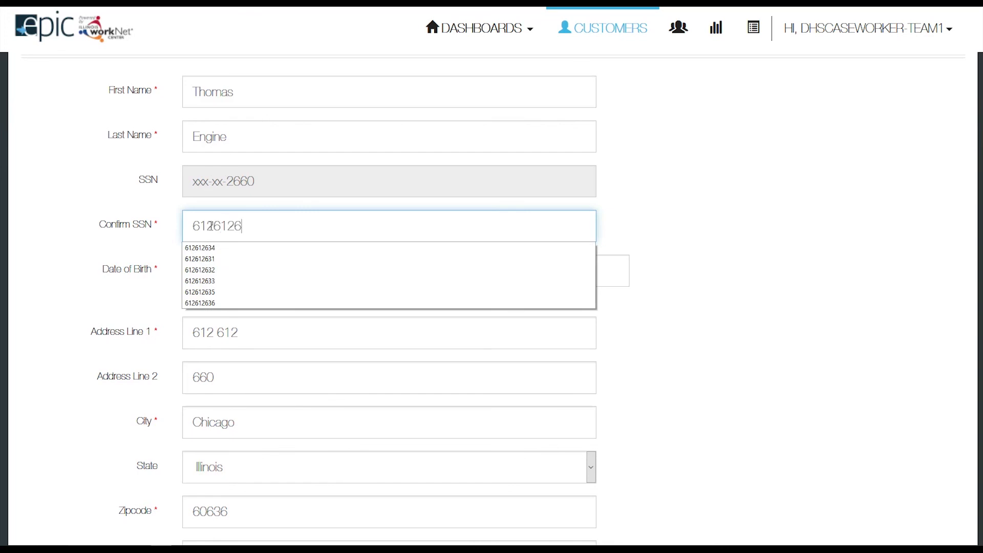
text(60)
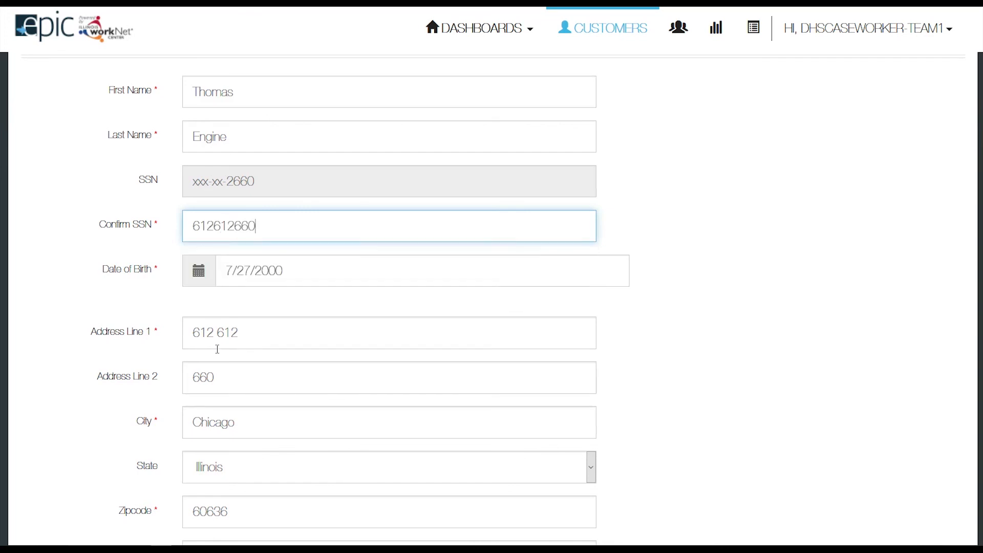
Mark the customer Mandatory with eligibility Verified eligible SNAP and not receiving TANF.
scroll(218, 351, down, 6)
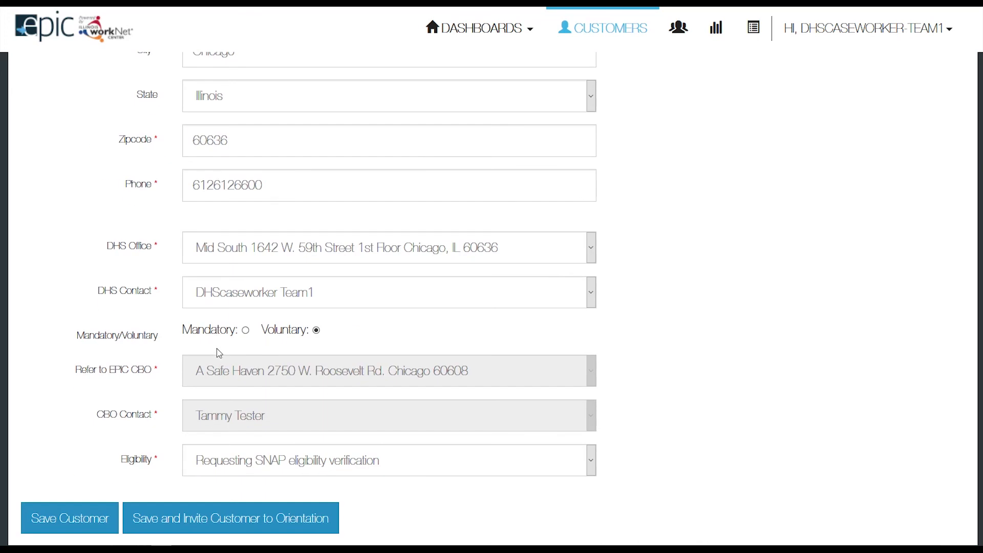
click(246, 331)
scroll(234, 347, down, 2)
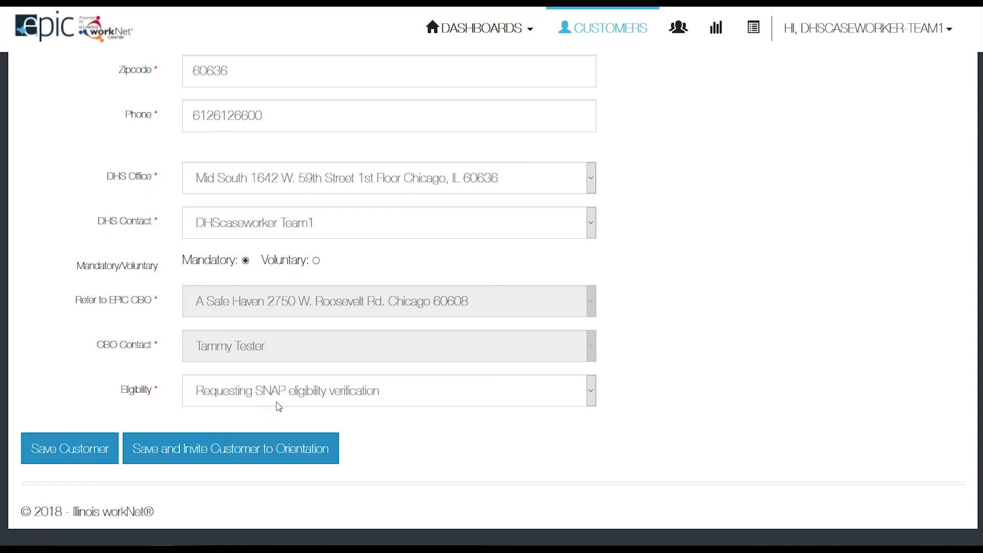
click(280, 401)
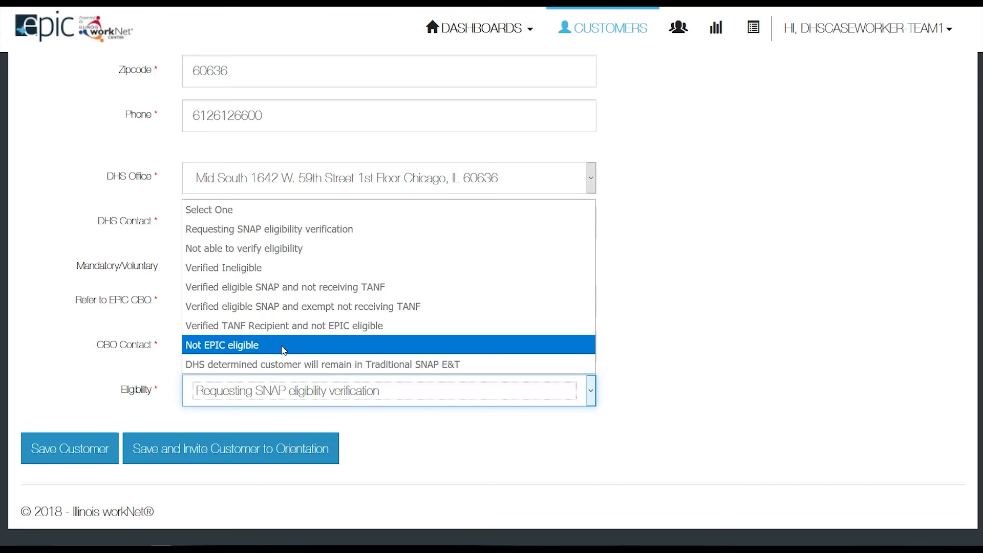
click(291, 291)
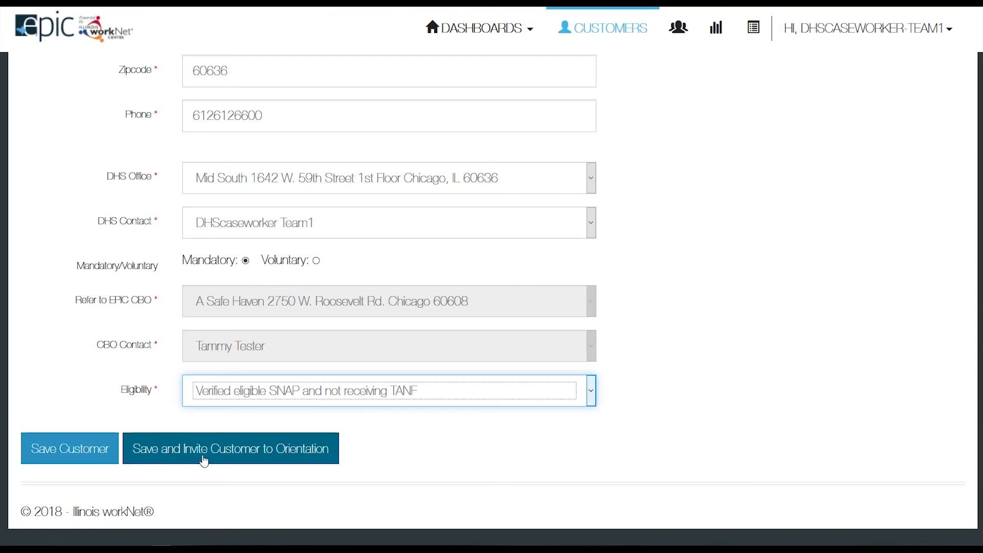
Save the customer, then submit the verification and send the orientation invite.
click(203, 451)
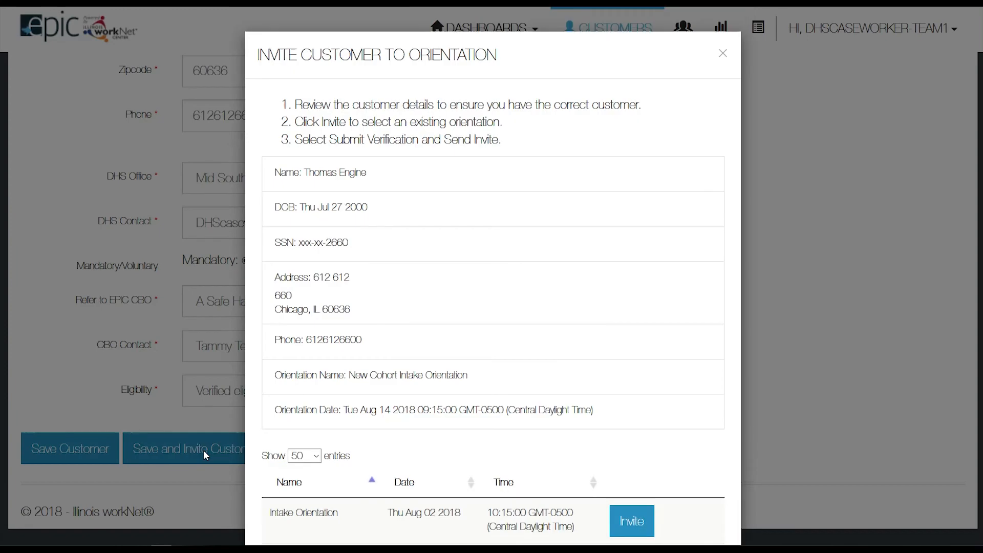
scroll(341, 331, down, 5)
scroll(341, 332, up, 2)
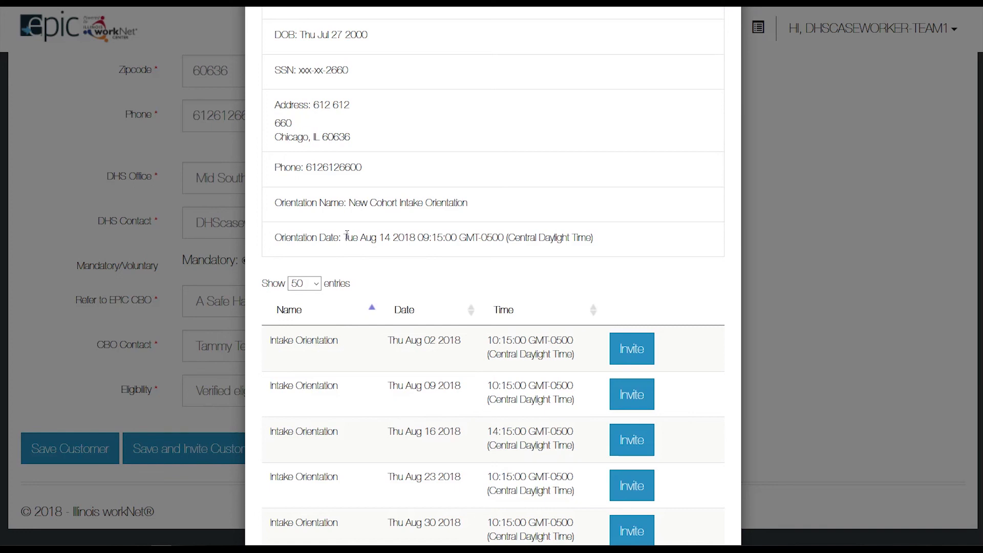
scroll(395, 237, down, 7)
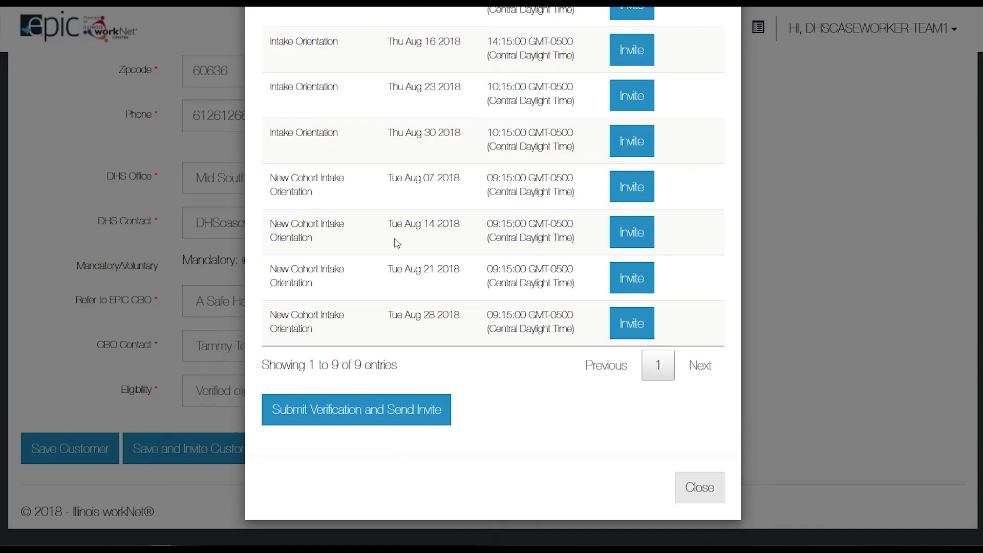
click(355, 410)
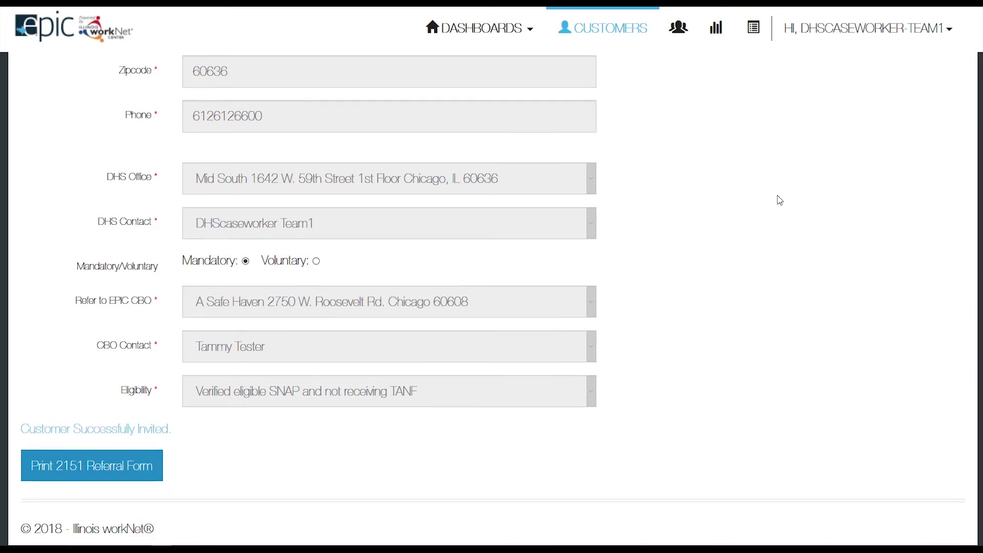
Open the Enrolled dashboard and list the 8 customers whose appointment wasn't scheduled within 11 days.
scroll(779, 200, up, 12)
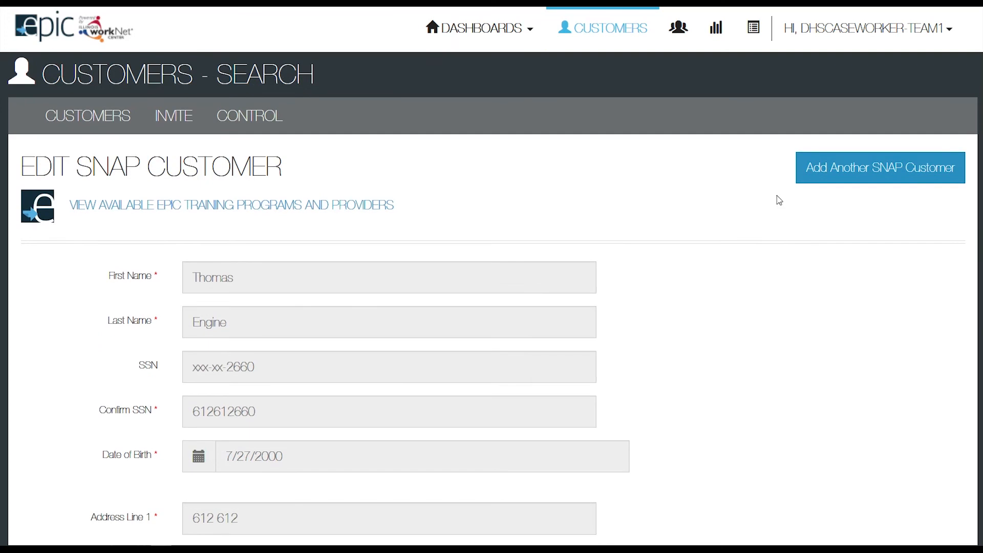
click(532, 35)
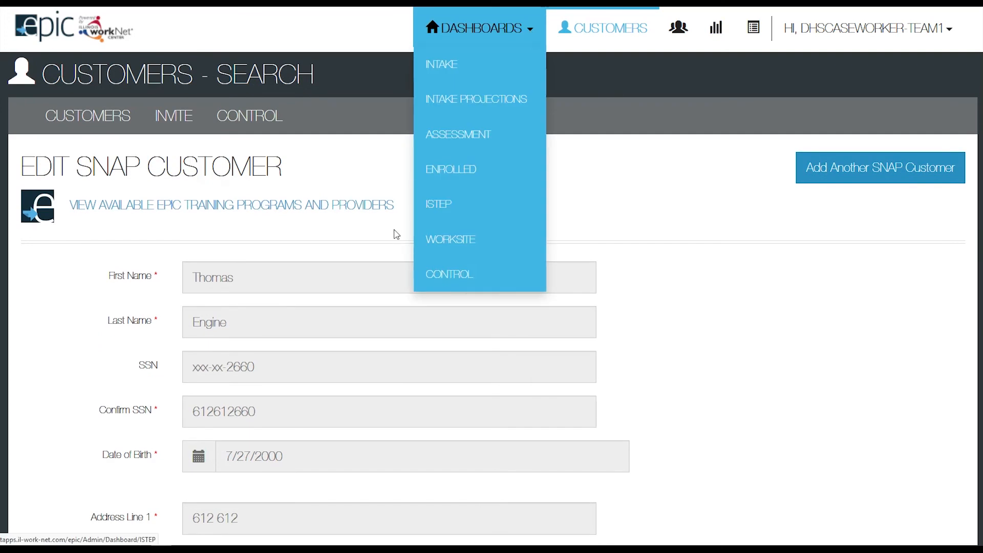
click(432, 173)
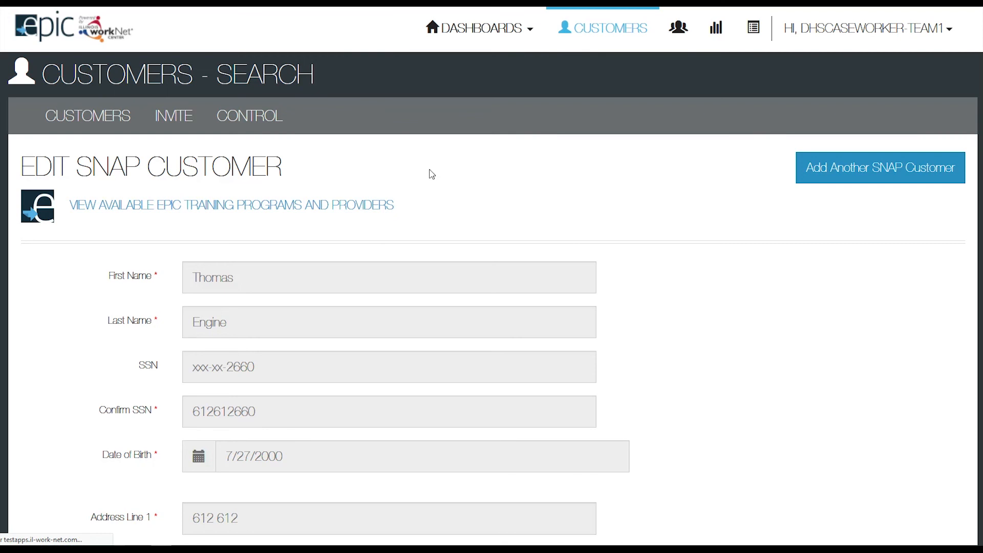
scroll(435, 205, down, 5)
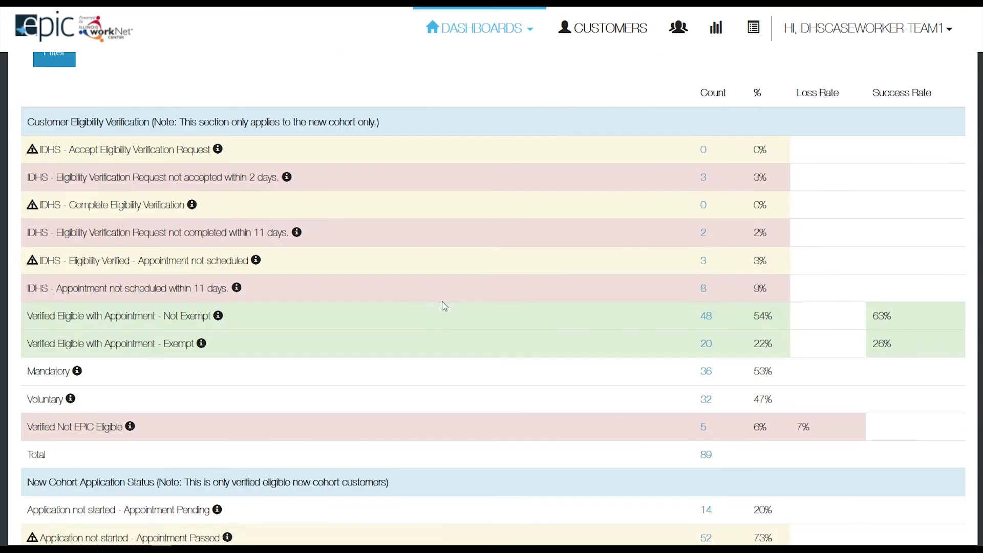
scroll(444, 305, down, 1)
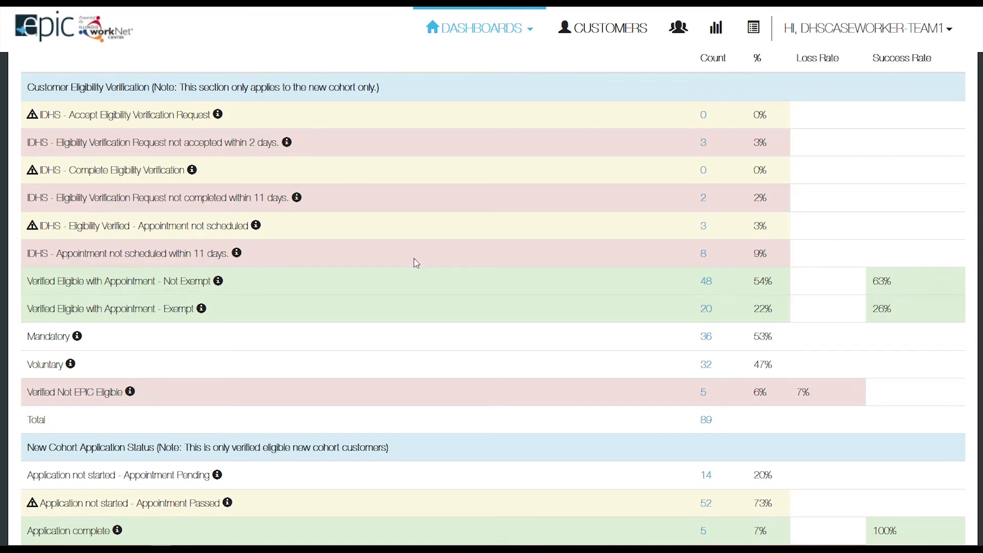
click(703, 254)
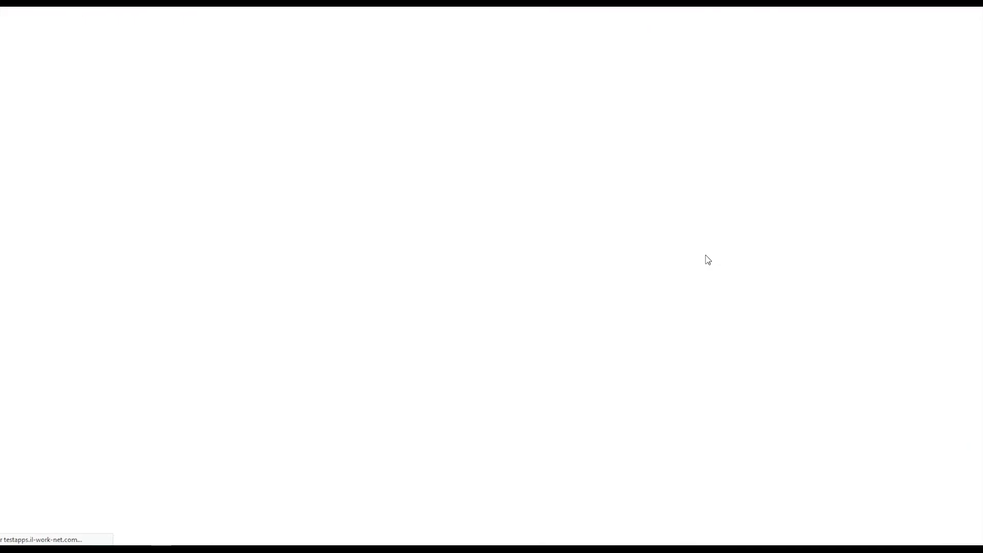
Open a listed customer's record and enter their SSN in the Confirm SSN field.
scroll(630, 287, down, 10)
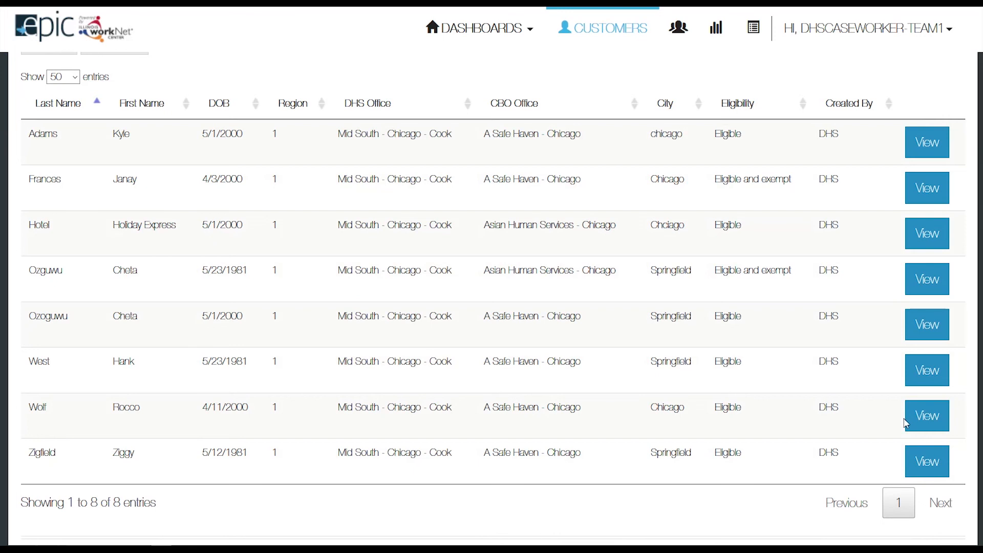
click(927, 420)
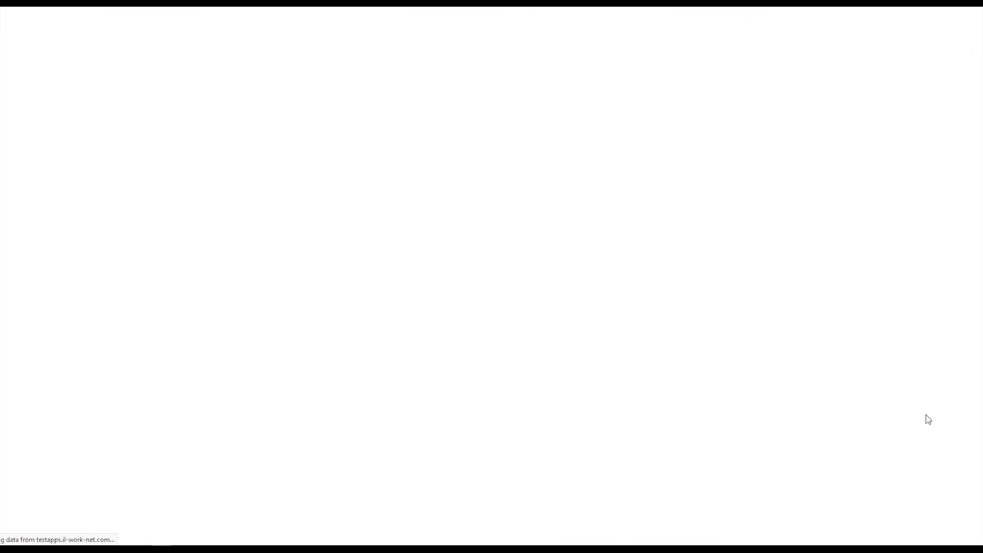
scroll(672, 357, down, 3)
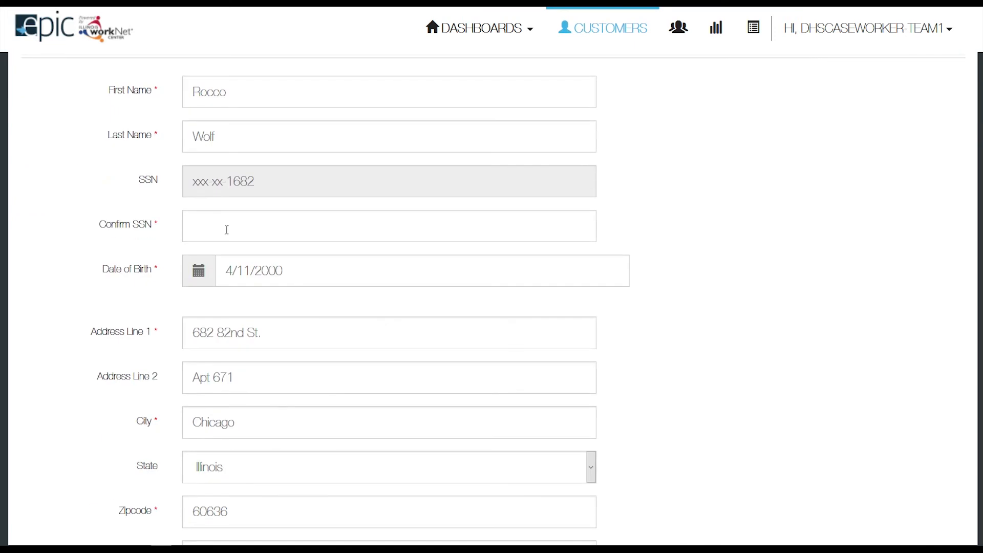
click(201, 225)
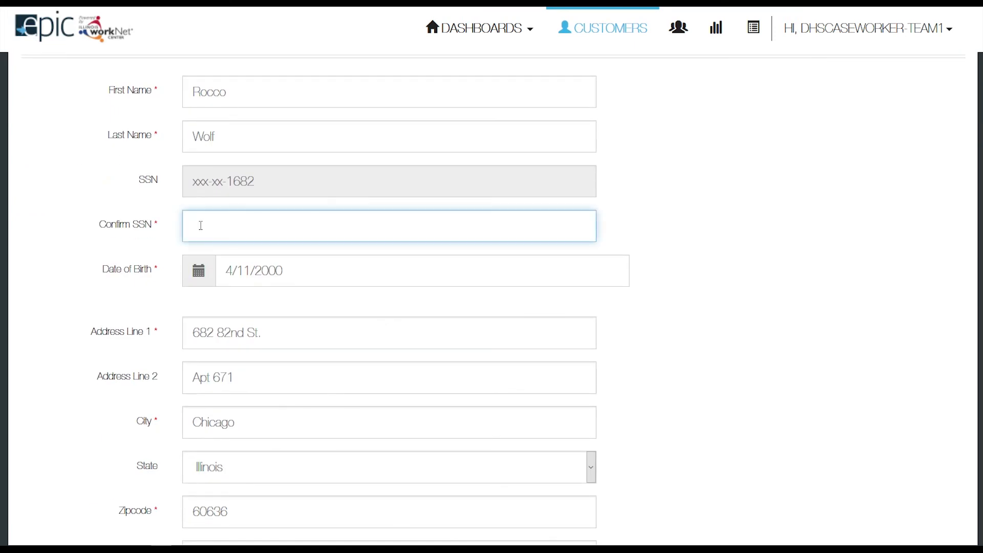
Assign DHScaseworker Team1 as the customer's DHS Contact.
scroll(215, 369, down, 7)
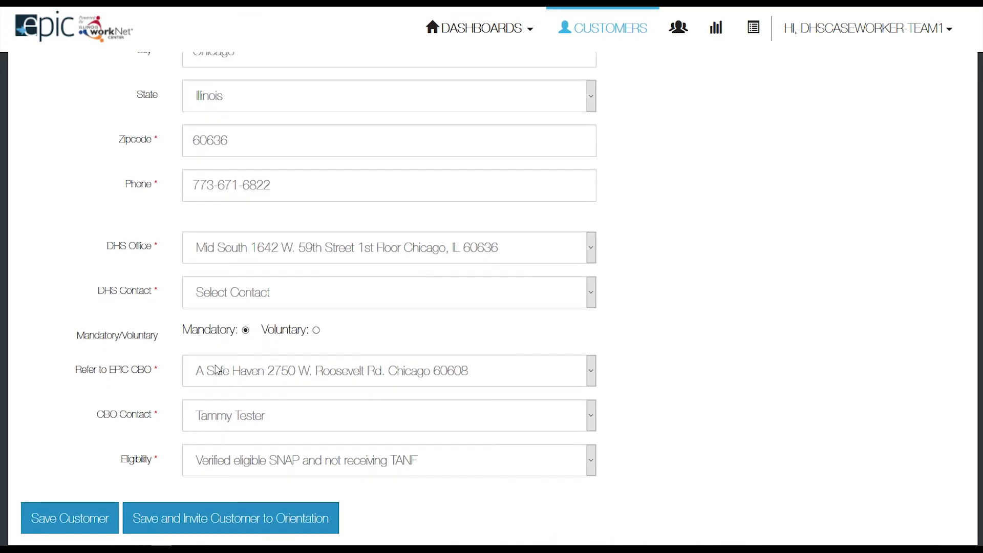
scroll(217, 370, down, 2)
click(215, 234)
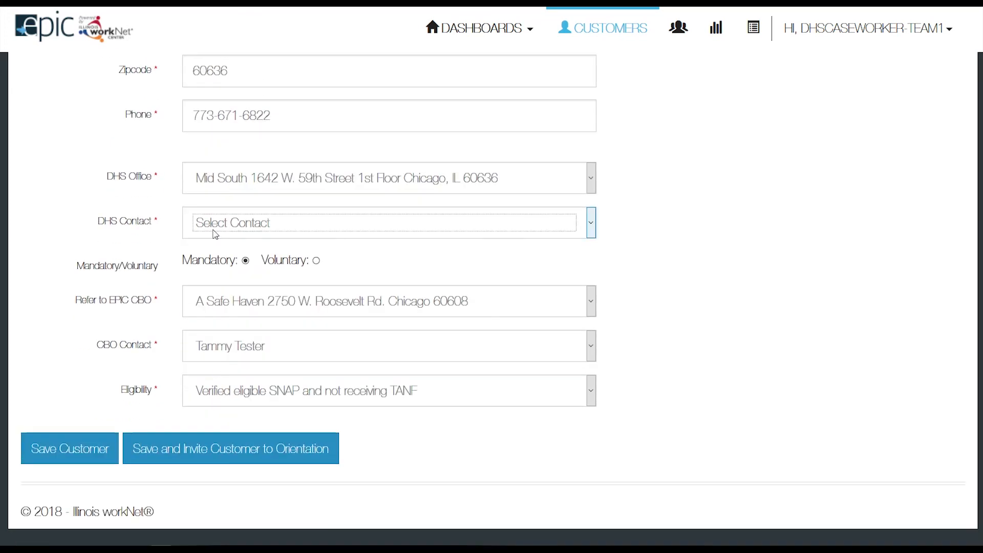
click(210, 272)
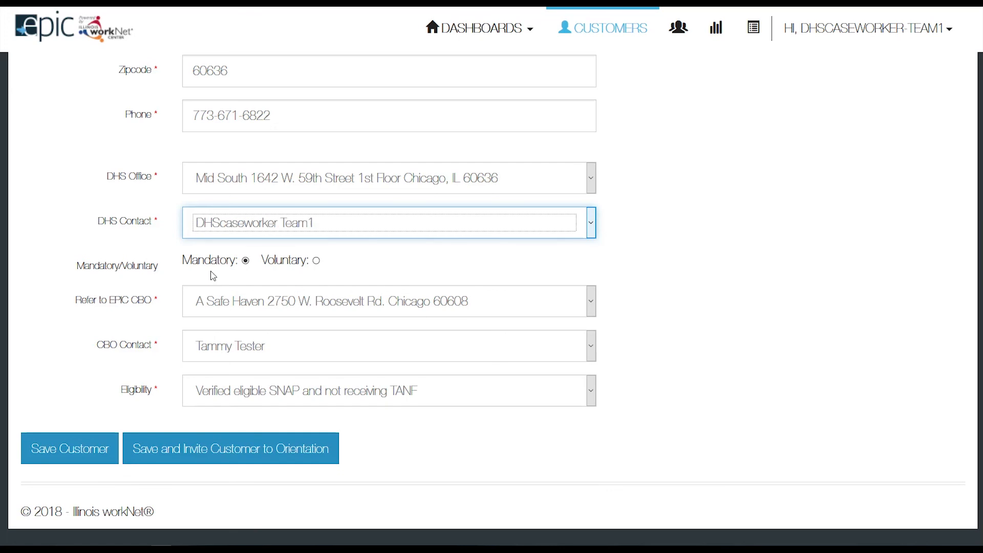
Display the customer's Eligibility status options, including Not EPIC eligible.
click(220, 397)
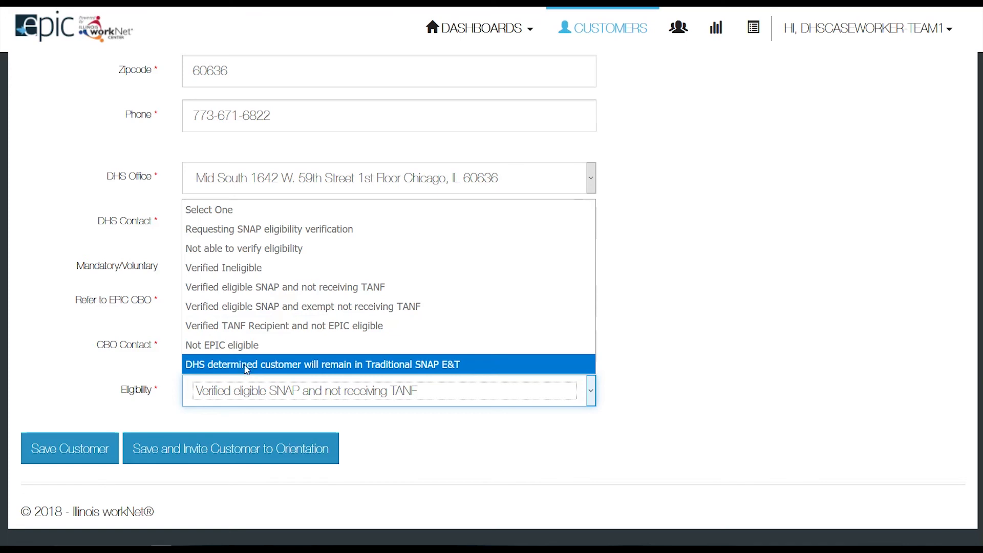
Set eligibility to Not EPIC eligible with reason 'This customer moved to a non-EPIC county and is not EPIC eligible.' and save.
key(Escape)
key(Down)
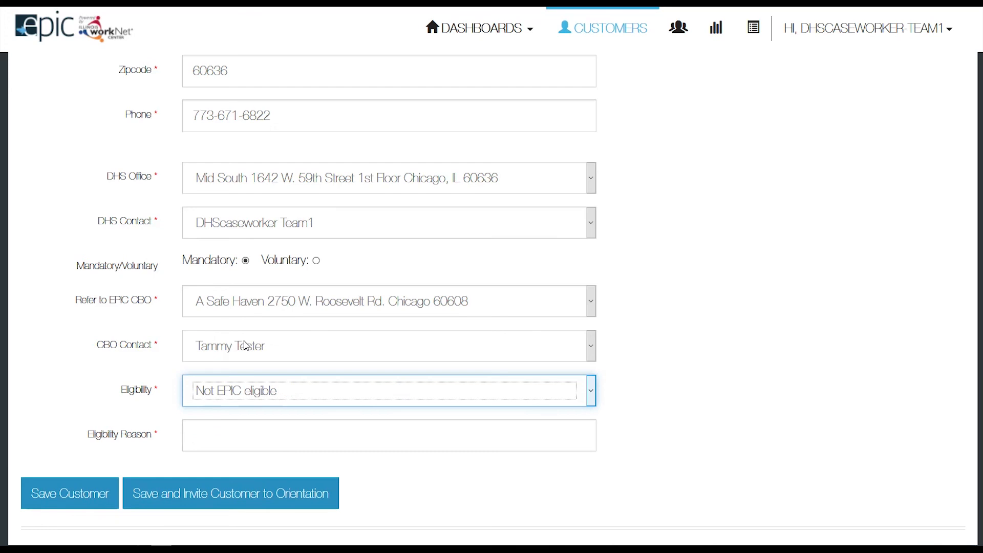
click(201, 434)
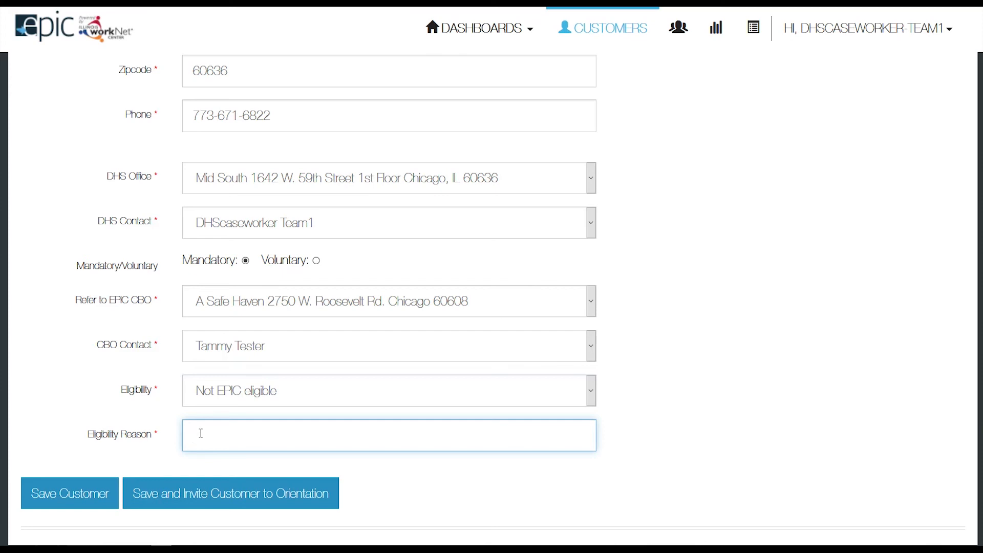
text(This customer moved to a )
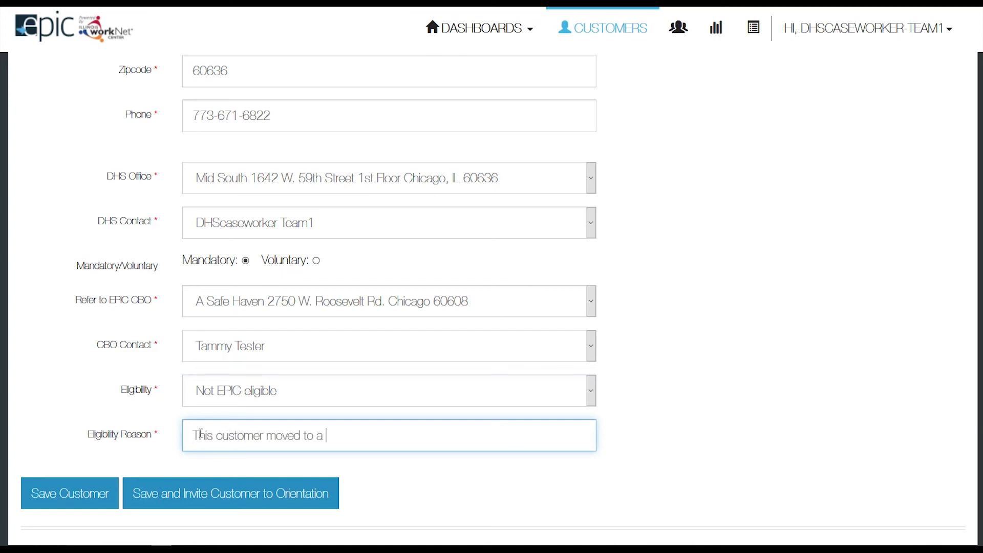
text(non-EP)
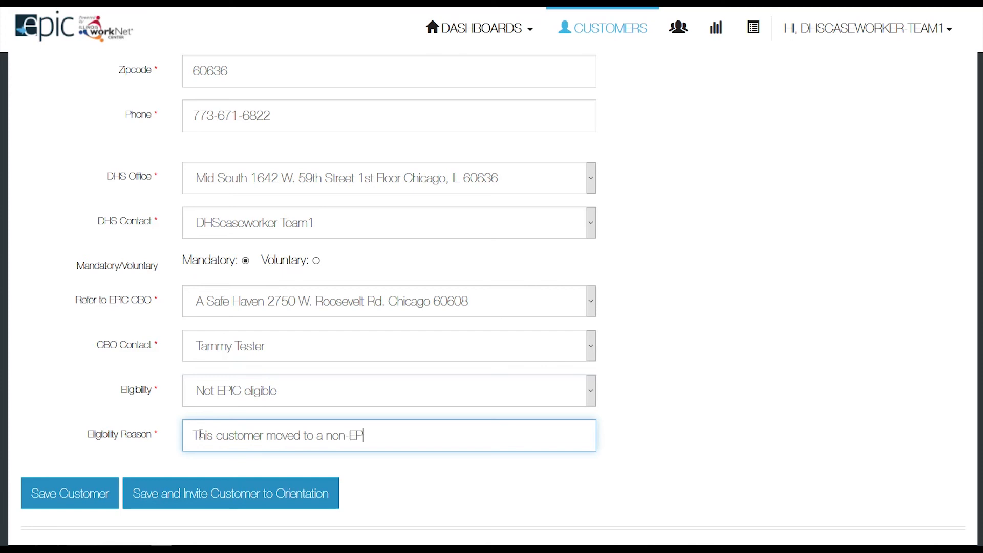
text(IC county a)
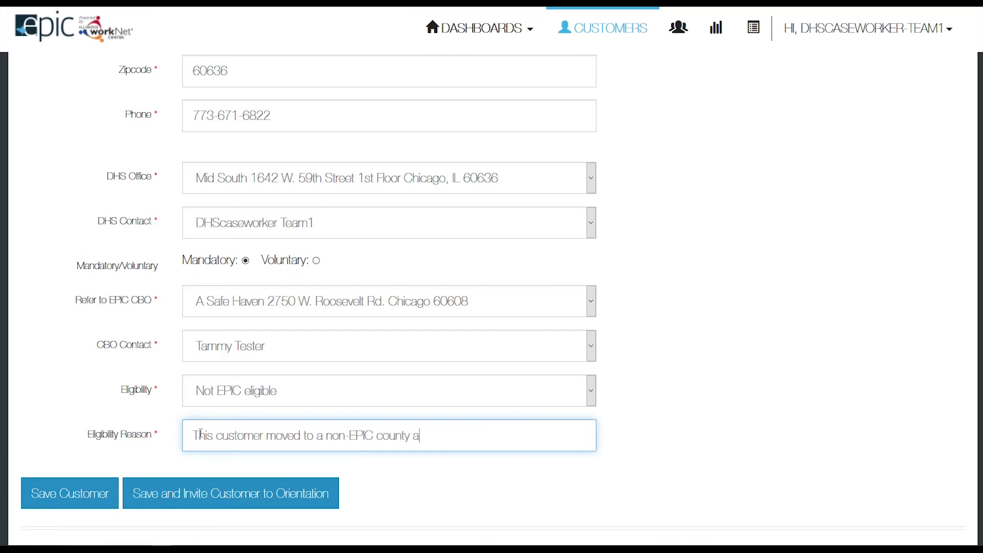
text(nd is not EPIC eligible.)
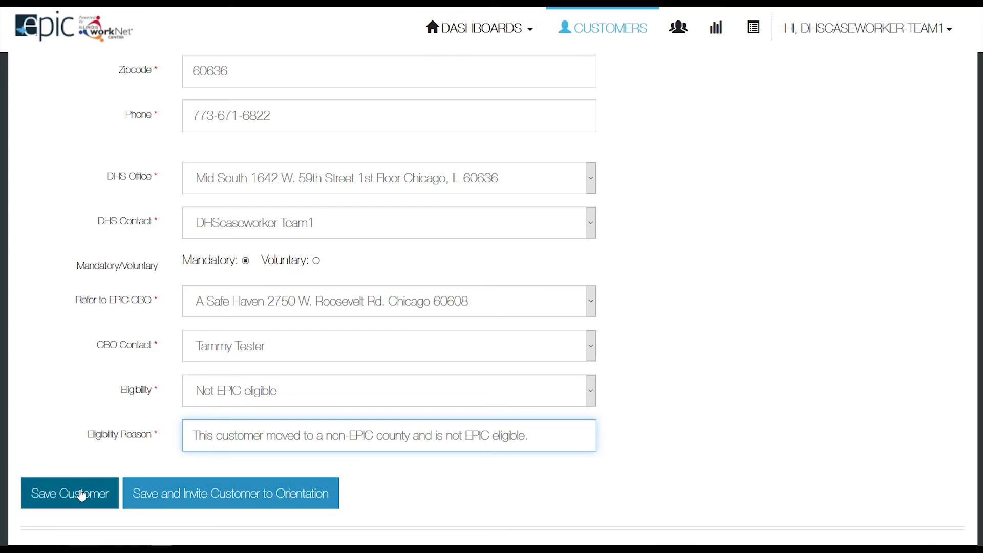
click(83, 495)
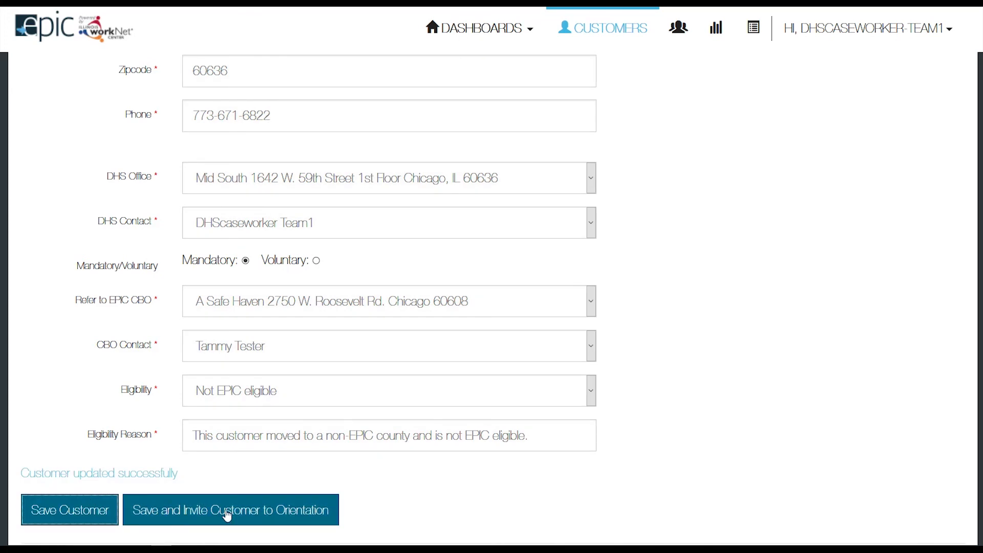
Go back to the Region 1 Enrolled dashboard and scroll to its top.
click(227, 514)
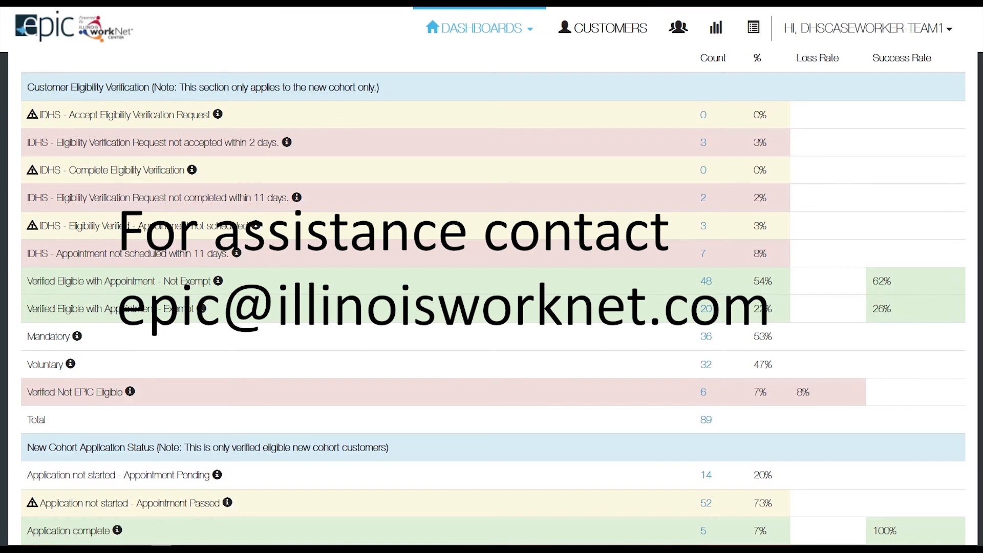
scroll(380, 244, up, 5)
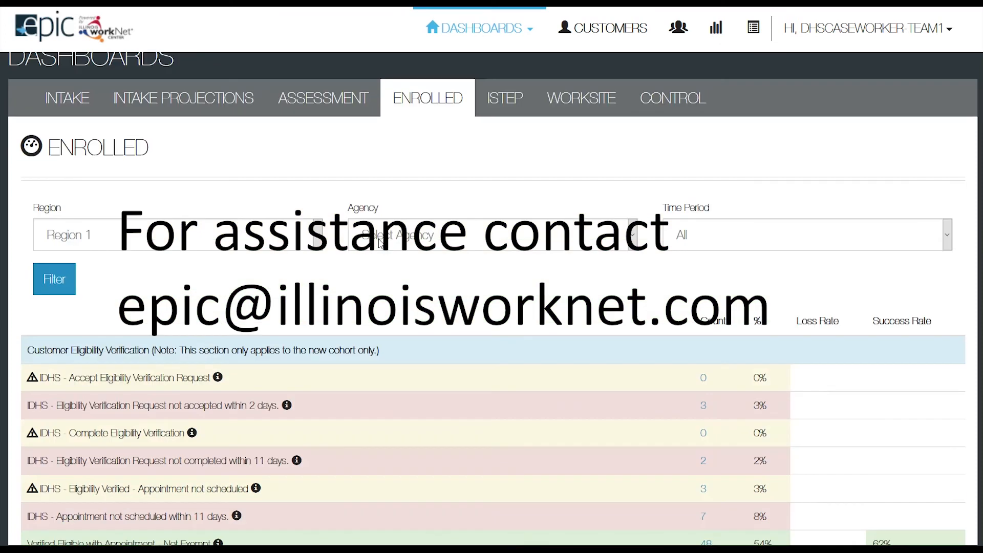
scroll(381, 243, up, 1)
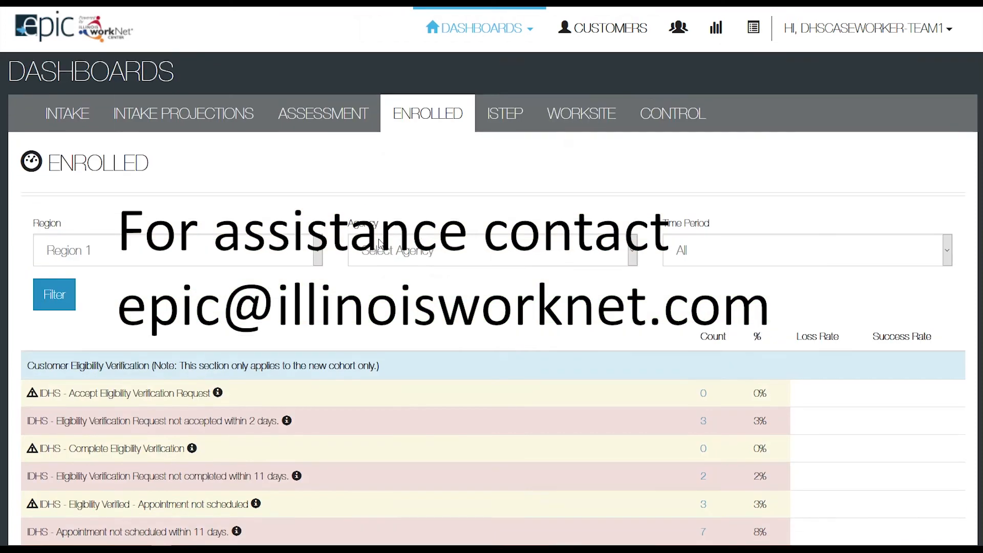